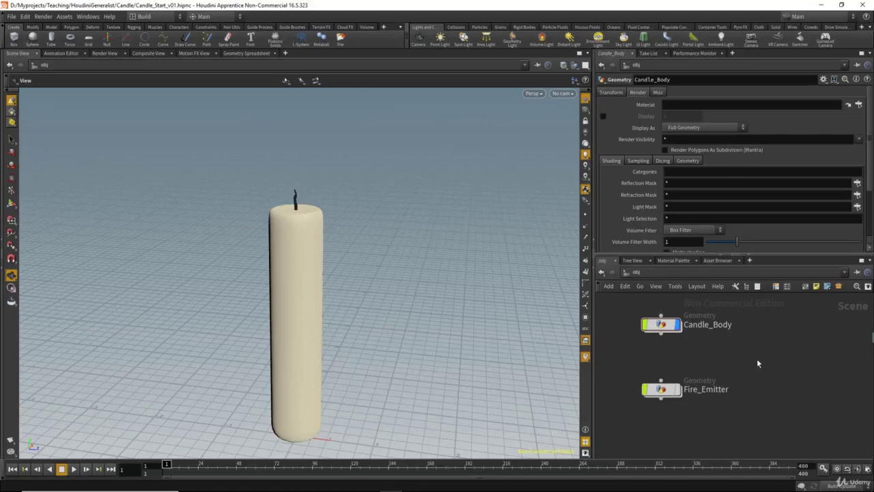
Step: Look over the scene's objects: the Candle_Body geometry, the Fire_Emitter geometry and the cam1 camera
{"action": "middle_click_drag", "start_coordinate": [756, 365], "coordinate": [769, 387]}
{"action": "left_click_drag", "start_coordinate": [769, 330], "coordinate": [658, 354]}
{"action": "left_click", "coordinate": [660, 353]}
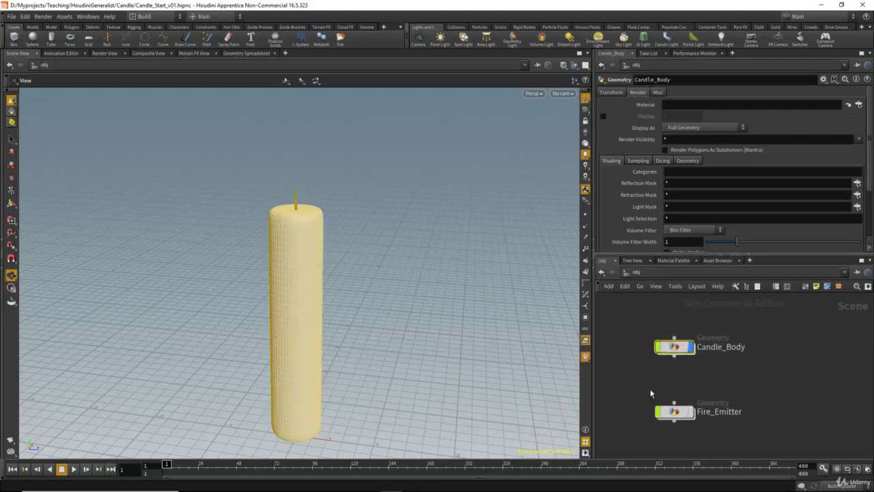
{"action": "left_click_drag", "start_coordinate": [705, 435], "coordinate": [705, 434]}
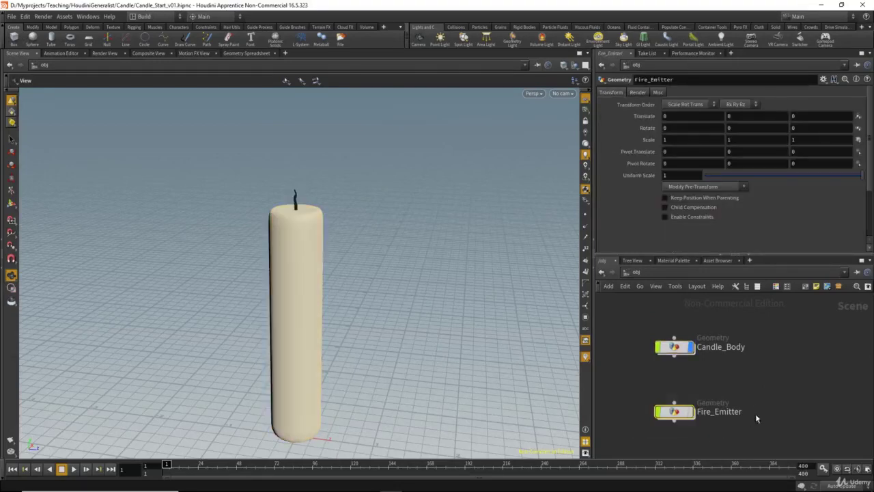
{"action": "middle_click_drag", "start_coordinate": [830, 386], "coordinate": [715, 391]}
{"action": "left_click_drag", "start_coordinate": [750, 328], "coordinate": [856, 407]}
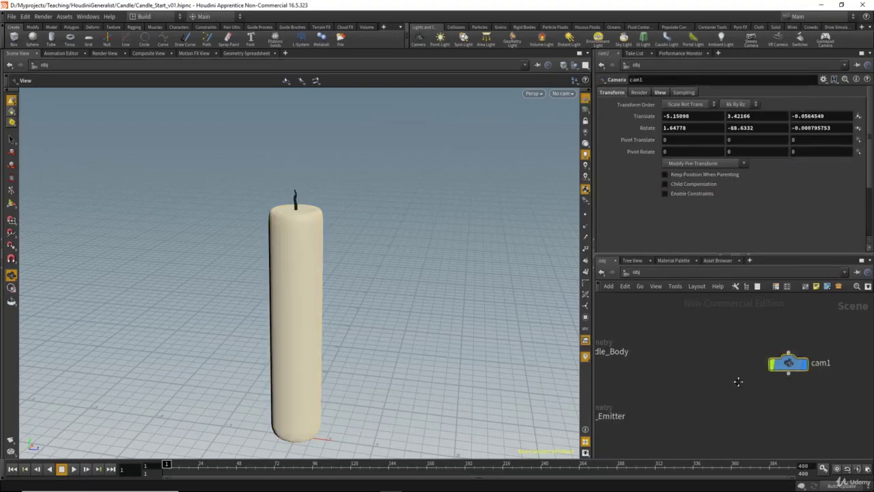
{"action": "middle_click_drag", "start_coordinate": [737, 380], "coordinate": [841, 383]}
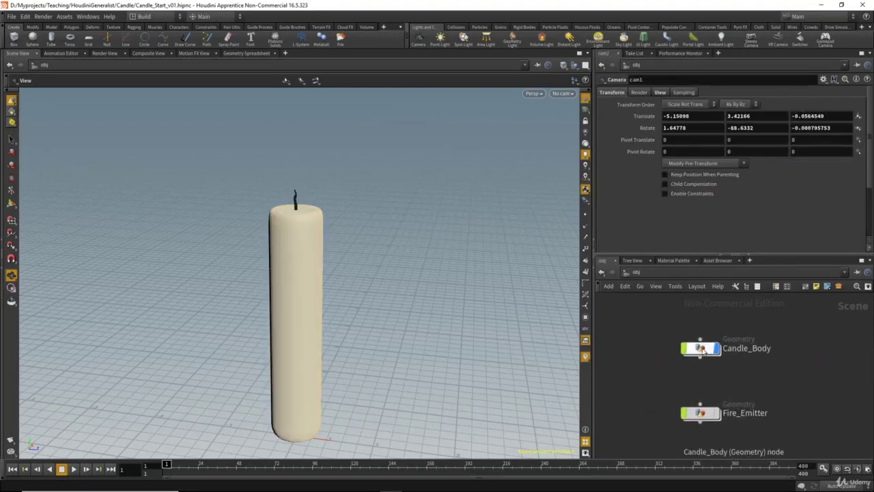
Step: Open the Candle_Body network and select the node chain from tube1 to material1 that builds the candle body
{"action": "double_click", "coordinate": [700, 351]}
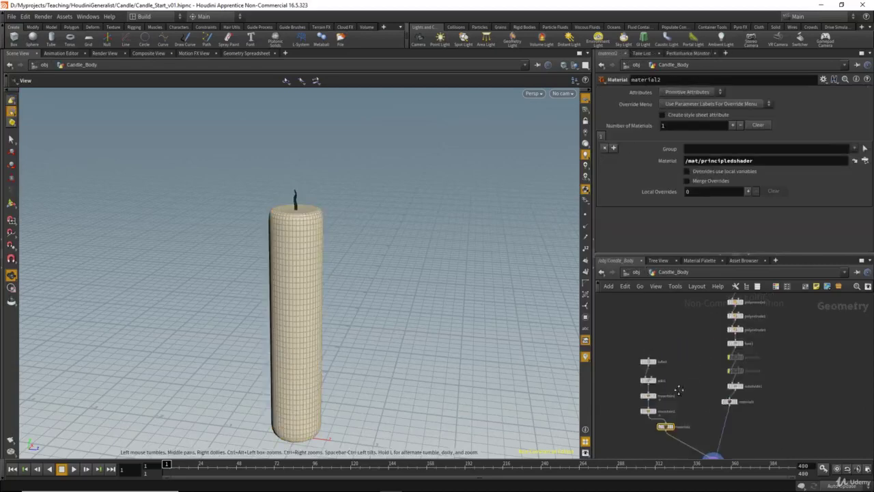
{"action": "middle_click_drag", "start_coordinate": [680, 375], "coordinate": [636, 369]}
{"action": "scroll", "coordinate": [636, 368], "scroll_direction": "down", "scroll_amount": 3}
{"action": "left_click_drag", "start_coordinate": [642, 316], "coordinate": [690, 457]}
{"action": "scroll", "coordinate": [724, 368], "scroll_direction": "up", "scroll_amount": 3}
{"action": "middle_click_drag", "start_coordinate": [717, 363], "coordinate": [723, 392]}
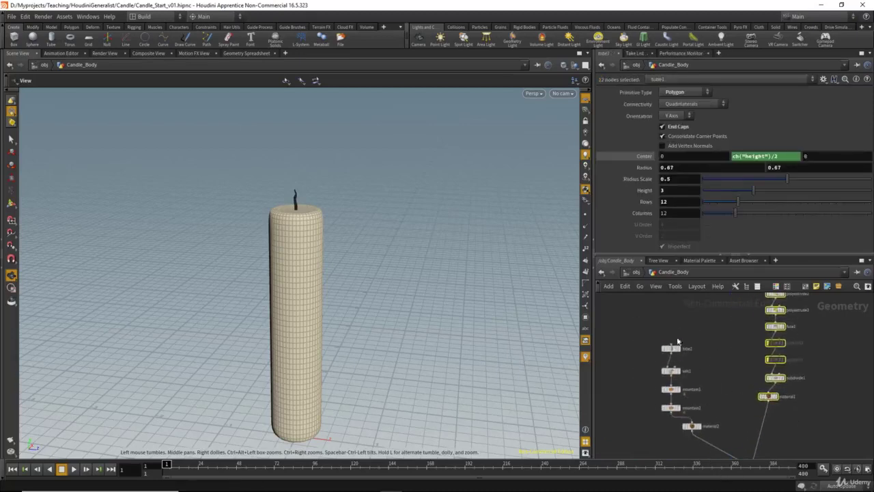
Step: Display the wick's tube2 node and its edit1 node, and examine the bent wick up close
{"action": "left_click", "coordinate": [669, 348]}
{"action": "left_click", "coordinate": [679, 348]}
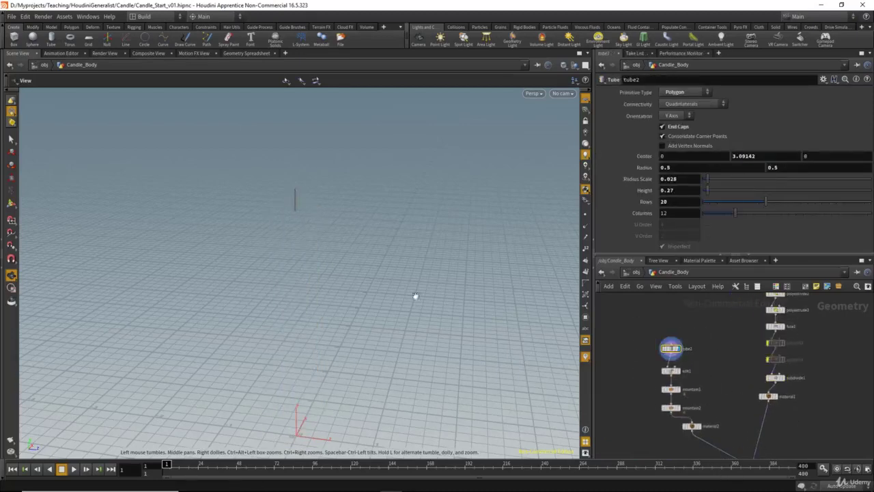
{"action": "scroll", "coordinate": [667, 374], "scroll_direction": "up", "scroll_amount": 3}
{"action": "left_click", "coordinate": [685, 368]}
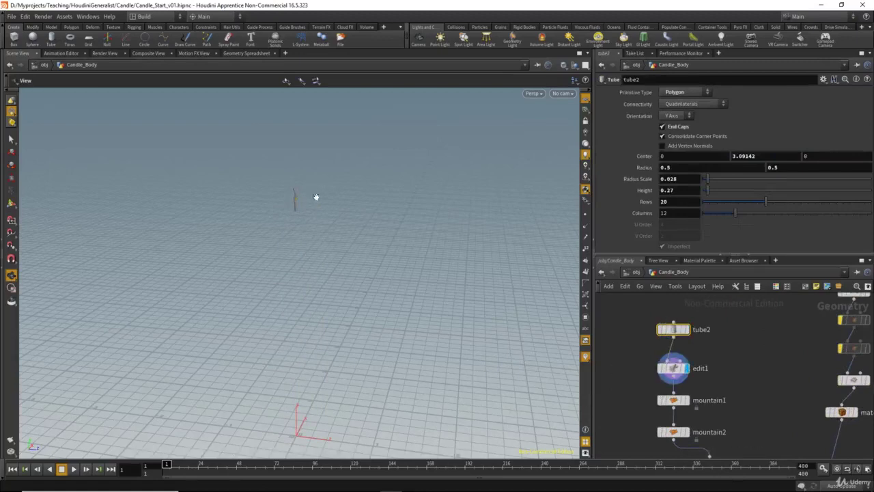
{"action": "key", "text": "c"}
{"action": "right_click_drag", "start_coordinate": [274, 203], "coordinate": [466, 232]}
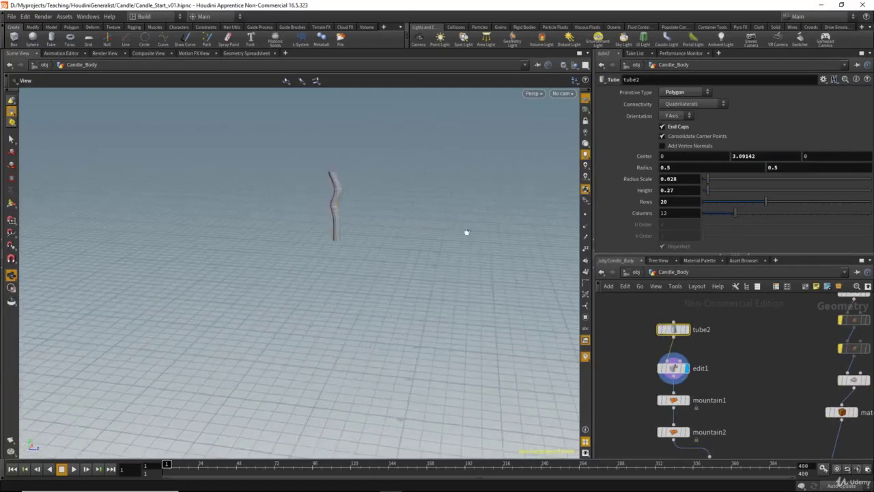
{"action": "middle_click_drag", "start_coordinate": [412, 221], "coordinate": [357, 230]}
{"action": "right_click_drag", "start_coordinate": [357, 230], "coordinate": [310, 238]}
{"action": "left_click_drag", "start_coordinate": [310, 237], "coordinate": [345, 223]}
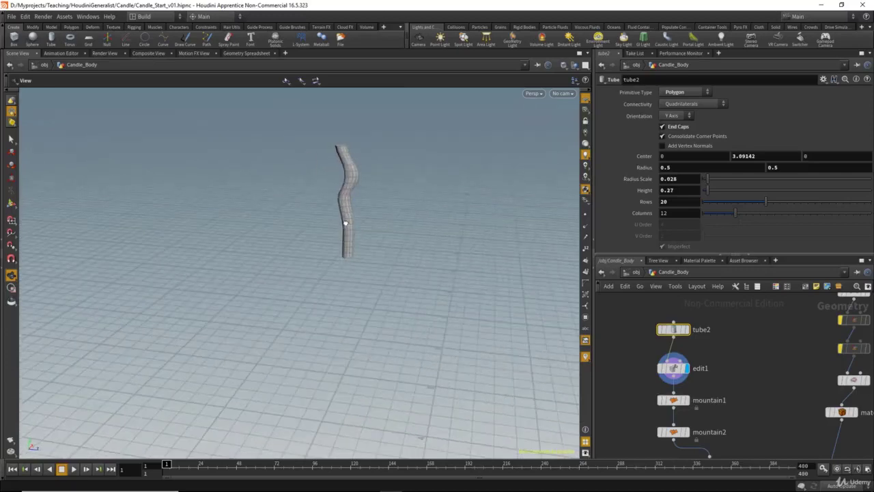
Step: Display the wick's mountain1, mountain2 and material2 stages in turn, and check which shader material2 assigns
{"action": "left_click", "coordinate": [687, 401]}
{"action": "middle_click_drag", "start_coordinate": [740, 420], "coordinate": [730, 378]}
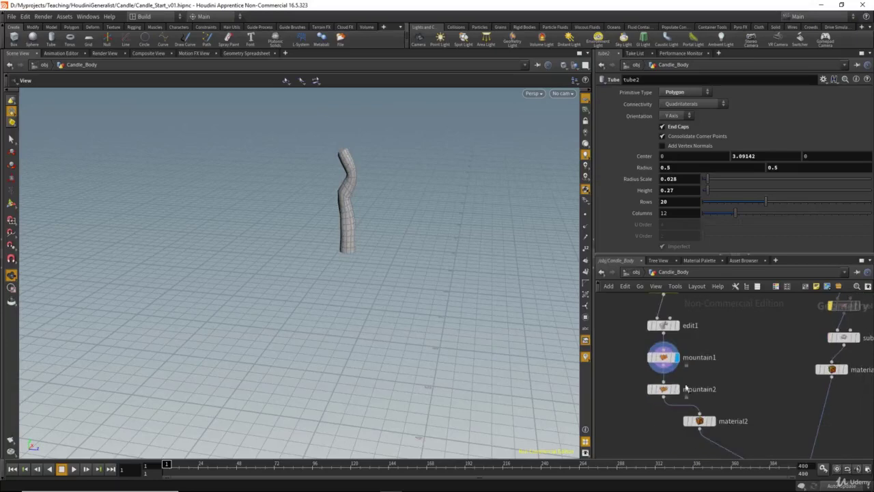
{"action": "left_click", "coordinate": [678, 390]}
{"action": "middle_click_drag", "start_coordinate": [711, 426], "coordinate": [691, 386]}
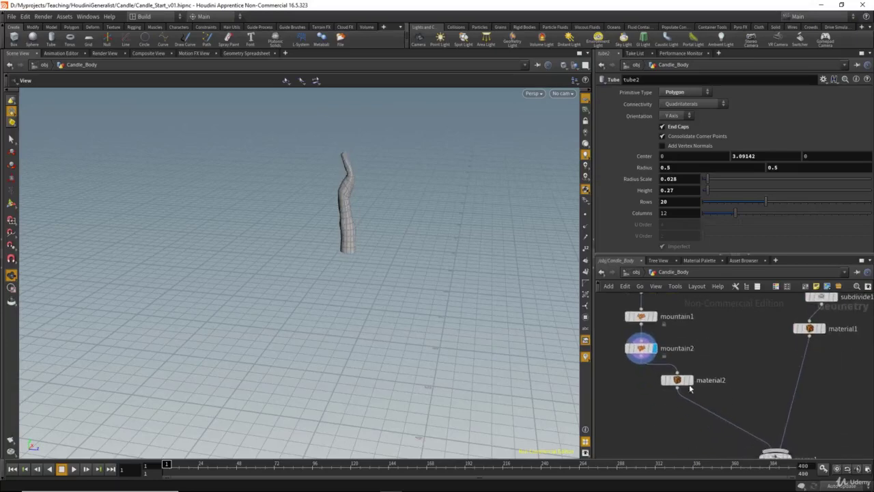
{"action": "left_click", "coordinate": [689, 382]}
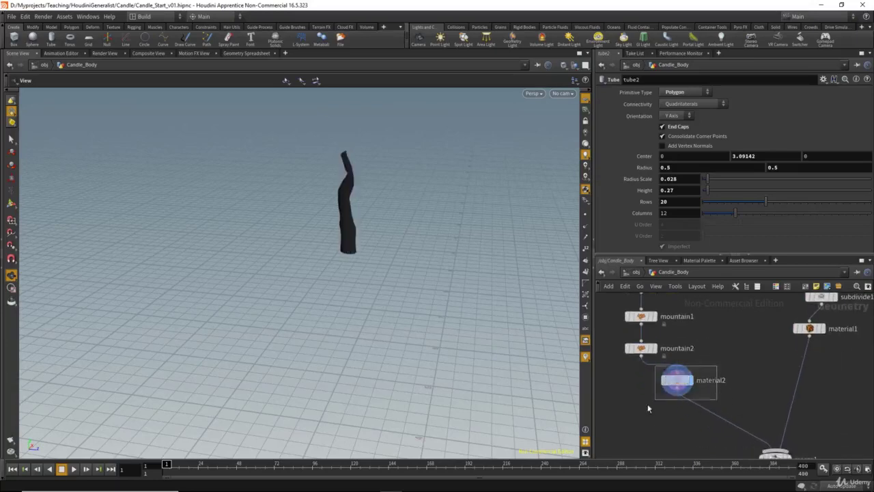
{"action": "left_click", "coordinate": [666, 379]}
{"action": "middle_click_drag", "start_coordinate": [670, 420], "coordinate": [640, 413]}
{"action": "double_click", "coordinate": [681, 374]}
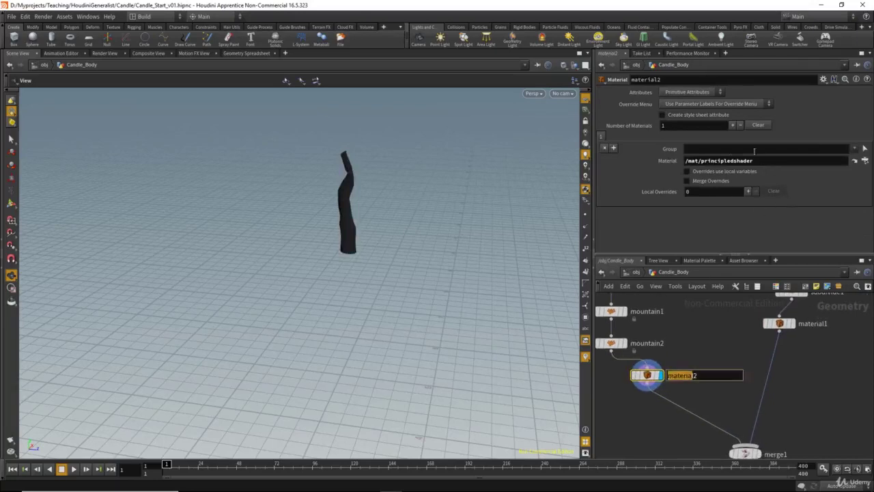
{"action": "left_click_drag", "start_coordinate": [754, 160], "coordinate": [721, 161]}
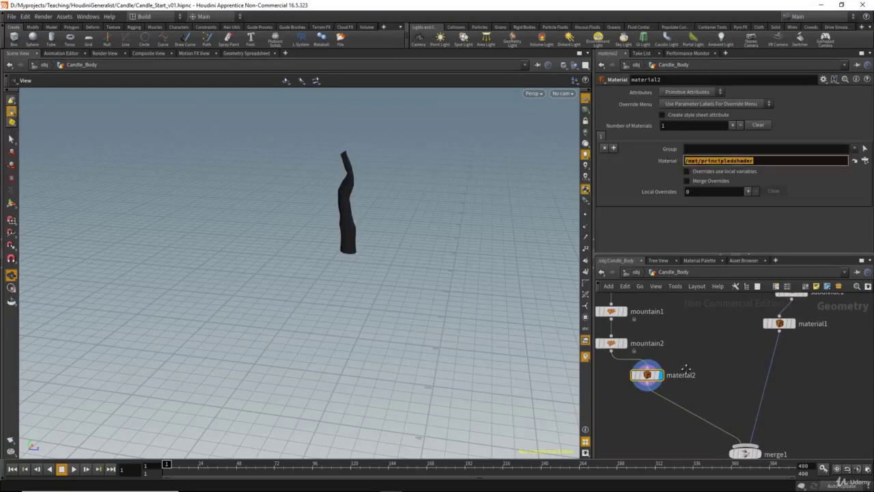
Step: Display the candle body's tube1 node and the first extrusion, polyextrude1, to review how the body starts
{"action": "middle_click_drag", "start_coordinate": [722, 393], "coordinate": [691, 360]}
{"action": "middle_click_drag", "start_coordinate": [712, 329], "coordinate": [654, 478]}
{"action": "scroll", "coordinate": [664, 354], "scroll_direction": "down", "scroll_amount": 5}
{"action": "middle_click_drag", "start_coordinate": [663, 355], "coordinate": [659, 447]}
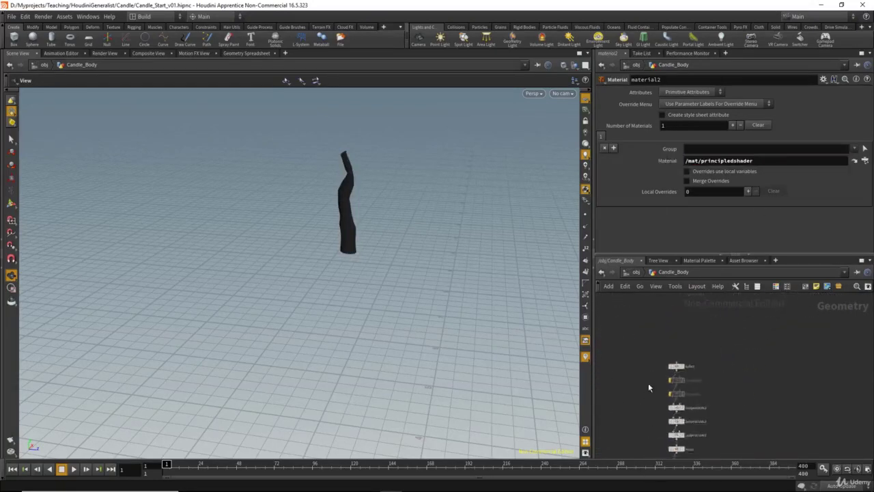
{"action": "scroll", "coordinate": [652, 386], "scroll_direction": "up", "scroll_amount": 3}
{"action": "middle_click_drag", "start_coordinate": [644, 398], "coordinate": [640, 410]}
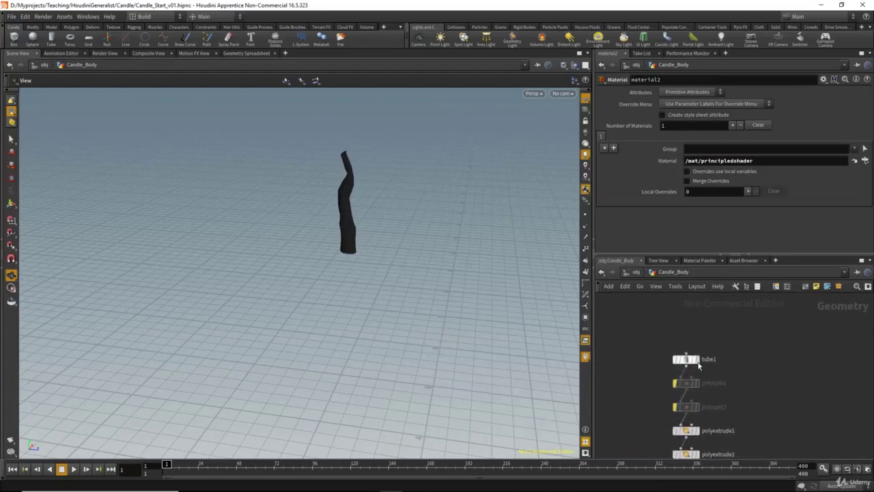
{"action": "left_click", "coordinate": [696, 360]}
{"action": "scroll", "coordinate": [655, 375], "scroll_direction": "down", "scroll_amount": 2}
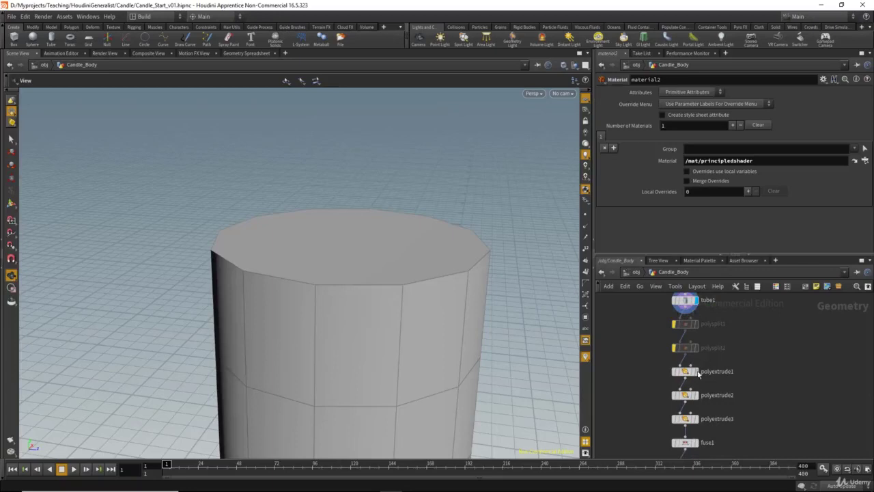
{"action": "left_click", "coordinate": [696, 371]}
Step: Delete the bypassed polysplit1 and polysplit2 nodes between tube1 and polyextrude1
{"action": "middle_click_drag", "start_coordinate": [650, 379], "coordinate": [641, 314]}
{"action": "mouse_move", "coordinate": [636, 348]}
{"action": "middle_mouse_down"}
{"action": "mouse_move", "coordinate": [634, 360]}
{"action": "mouse_move", "coordinate": [636, 343]}
{"action": "middle_mouse_up"}
{"action": "scroll", "coordinate": [639, 344], "scroll_direction": "up", "scroll_amount": 1}
{"action": "middle_click_drag", "start_coordinate": [639, 313], "coordinate": [627, 412]}
{"action": "left_click_drag", "start_coordinate": [630, 343], "coordinate": [699, 390]}
{"action": "middle_click_drag", "start_coordinate": [616, 387], "coordinate": [627, 383]}
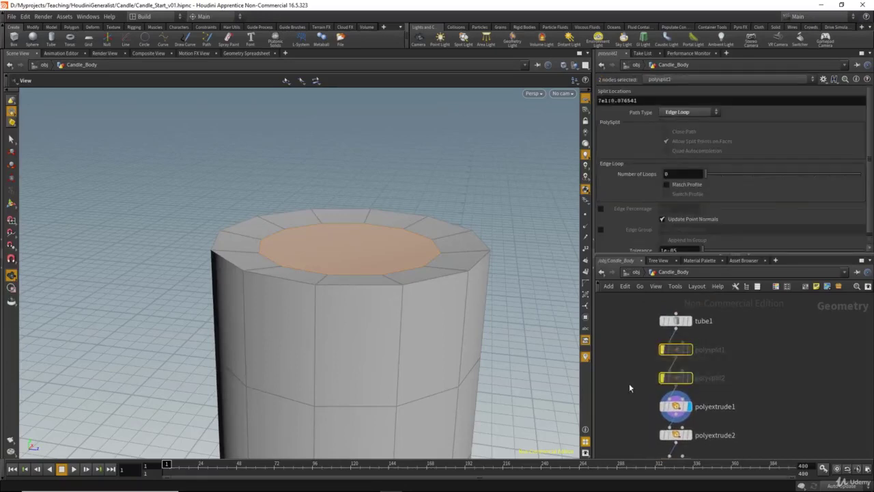
{"action": "key", "text": "Delete"}
Step: Display polyextrude2, polyextrude3 and fuse1 in turn to review the inset rings on the candle's top face
{"action": "middle_click_drag", "start_coordinate": [755, 437], "coordinate": [774, 342]}
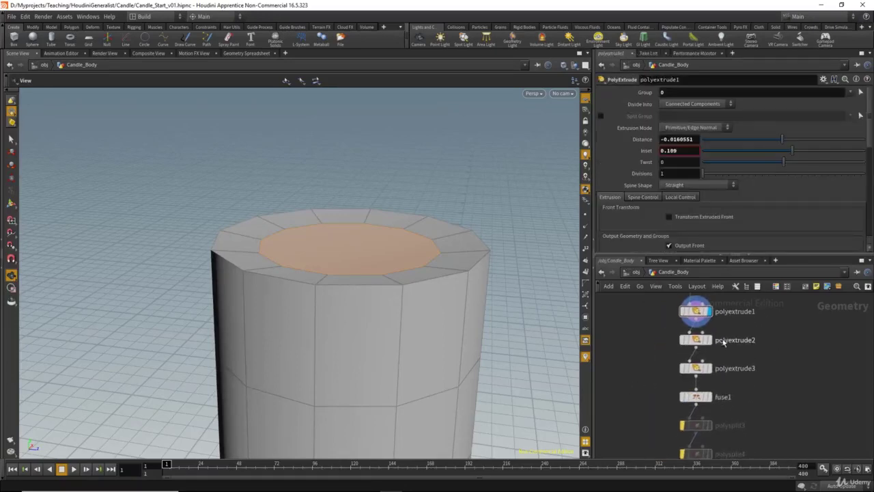
{"action": "left_click", "coordinate": [712, 340]}
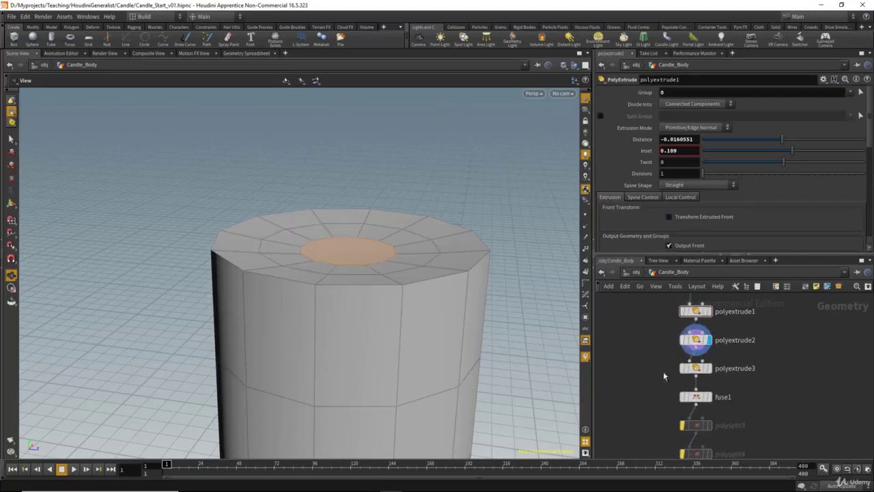
{"action": "middle_click_drag", "start_coordinate": [663, 376], "coordinate": [657, 347]}
{"action": "left_click", "coordinate": [703, 340]}
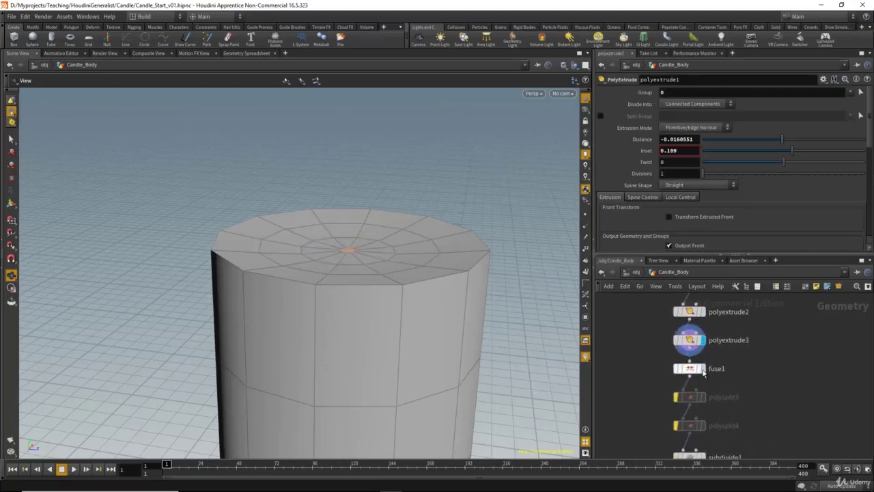
{"action": "left_click", "coordinate": [703, 369]}
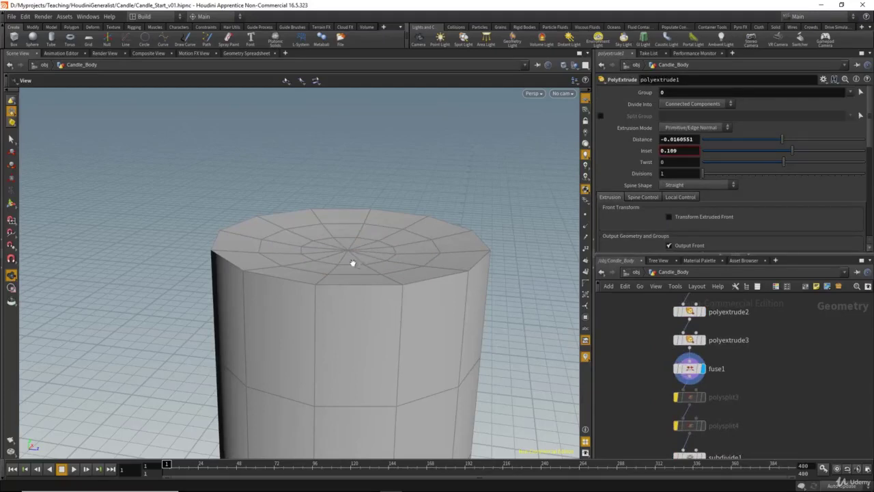
Step: Delete the bypassed polysplit3 and polysplit4 nodes between fuse1 and subdivide1
{"action": "middle_click_drag", "start_coordinate": [656, 416], "coordinate": [637, 363]}
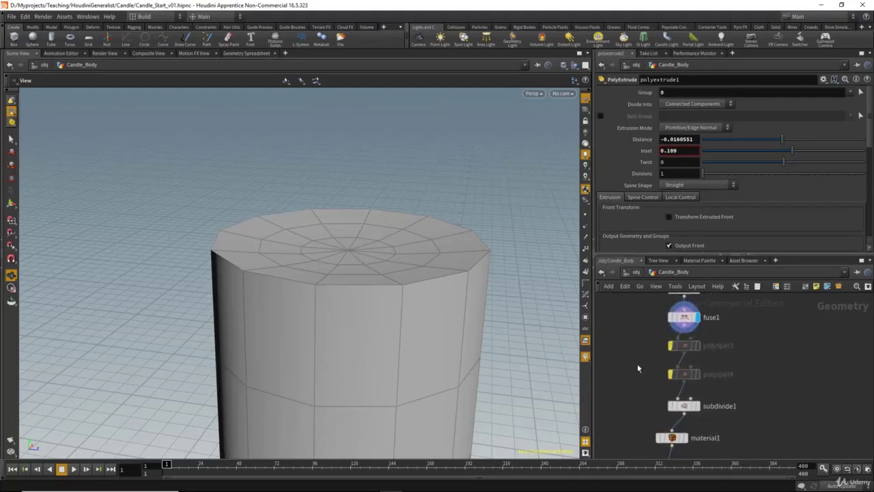
{"action": "left_click_drag", "start_coordinate": [639, 345], "coordinate": [728, 383]}
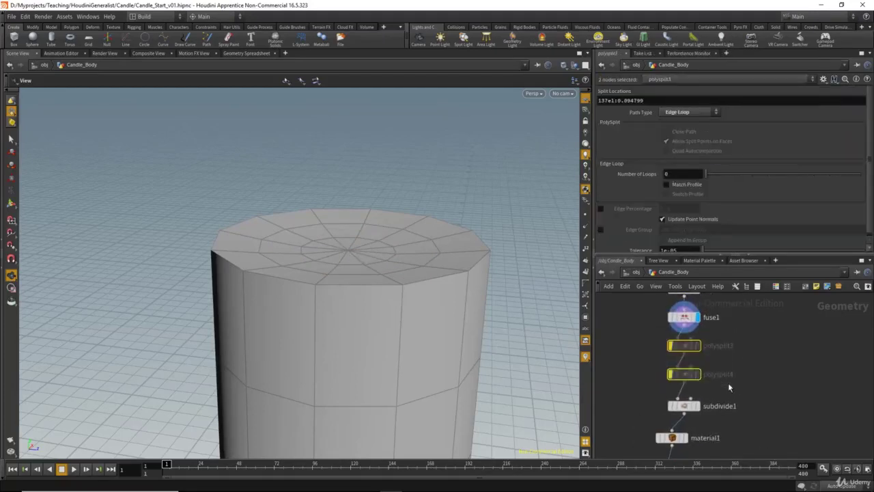
{"action": "key", "text": "Delete"}
Step: Display the candle body's subdivide1 and material1 stages, and check which shader material1 assigns
{"action": "middle_click_drag", "start_coordinate": [753, 359], "coordinate": [769, 308]}
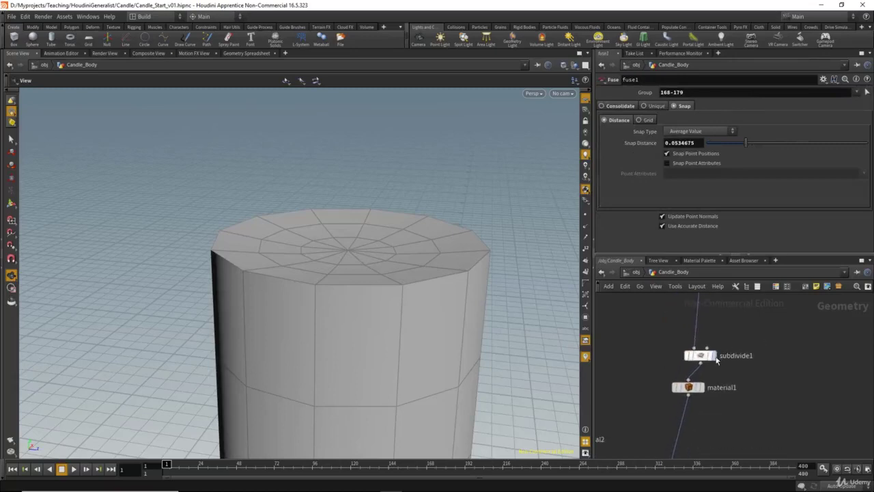
{"action": "left_click", "coordinate": [714, 356]}
{"action": "middle_click_drag", "start_coordinate": [741, 389], "coordinate": [738, 358]}
{"action": "left_click", "coordinate": [701, 356]}
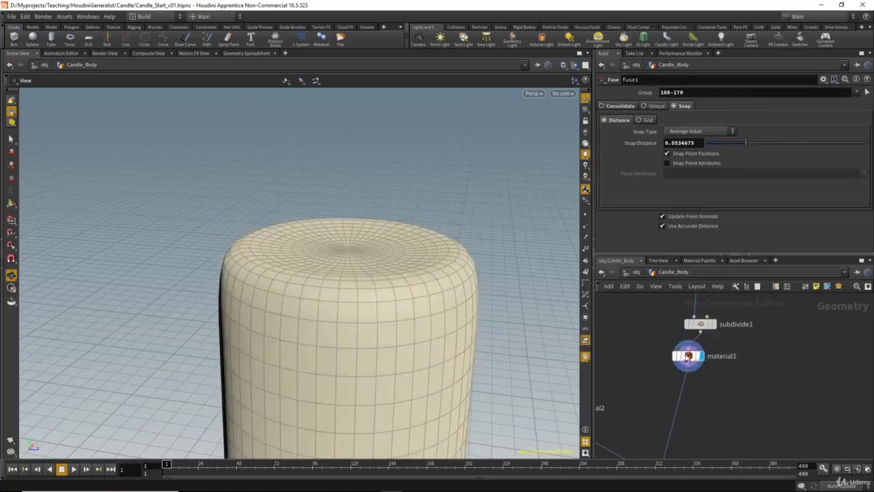
{"action": "left_click_drag", "start_coordinate": [682, 357], "coordinate": [688, 362]}
{"action": "left_click", "coordinate": [688, 363]}
{"action": "middle_click_drag", "start_coordinate": [677, 379], "coordinate": [688, 353]}
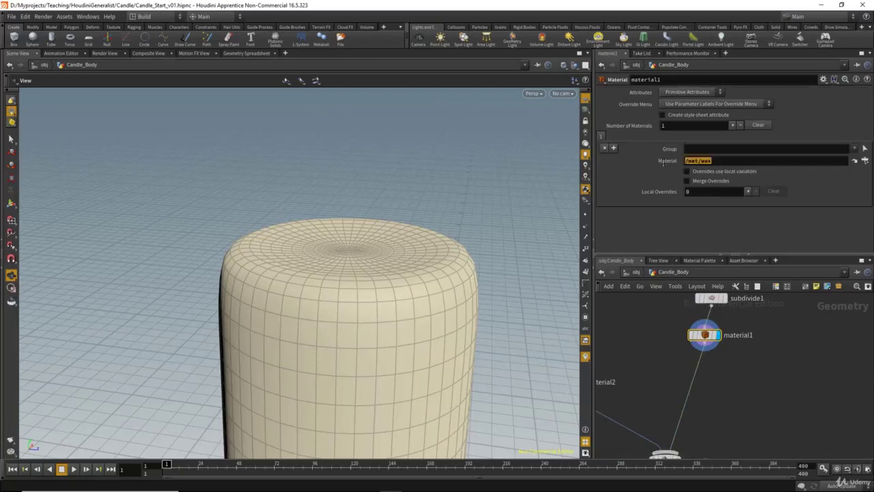
Step: Inspect the wax material's Principled Shader settings in the material network, and return to the object level
{"action": "left_click", "coordinate": [697, 260]}
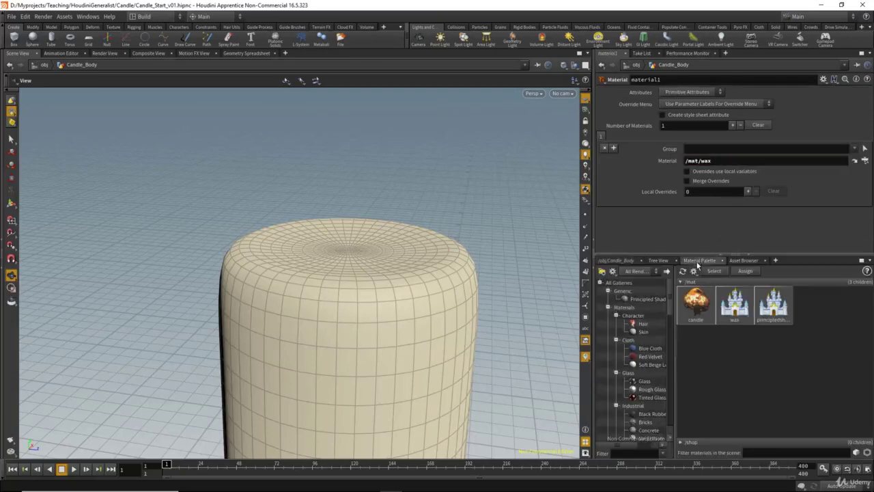
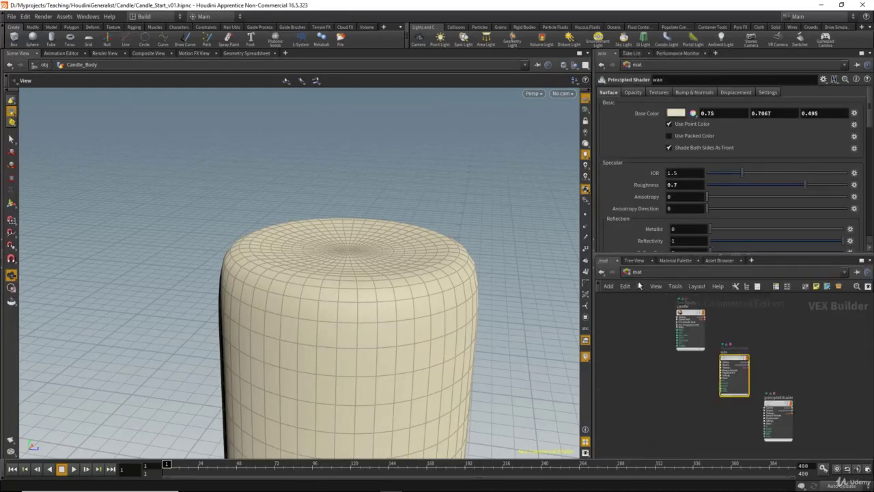
{"action": "left_click", "coordinate": [666, 319]}
{"action": "middle_click_drag", "start_coordinate": [657, 369], "coordinate": [646, 343]}
{"action": "left_click_drag", "start_coordinate": [655, 342], "coordinate": [755, 400]}
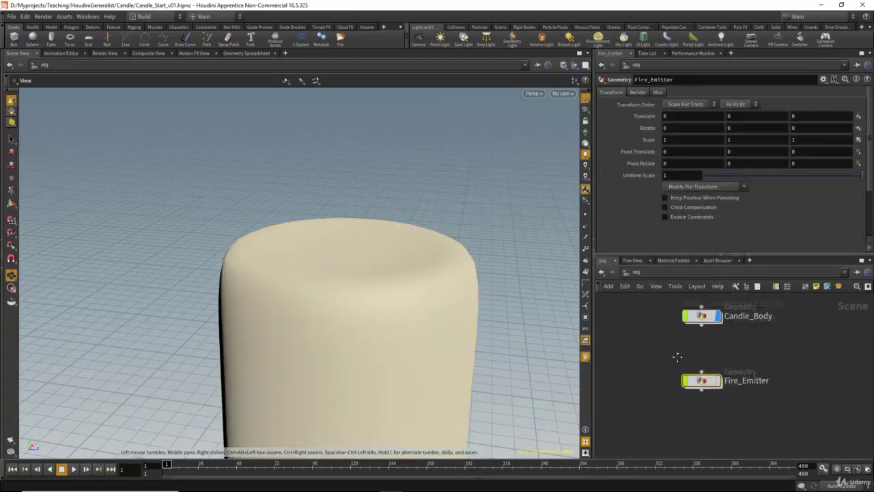
Step: Set merge1 as the displayed node inside Candle_Body to show wick and body together, and return to the object level
{"action": "double_click", "coordinate": [704, 333]}
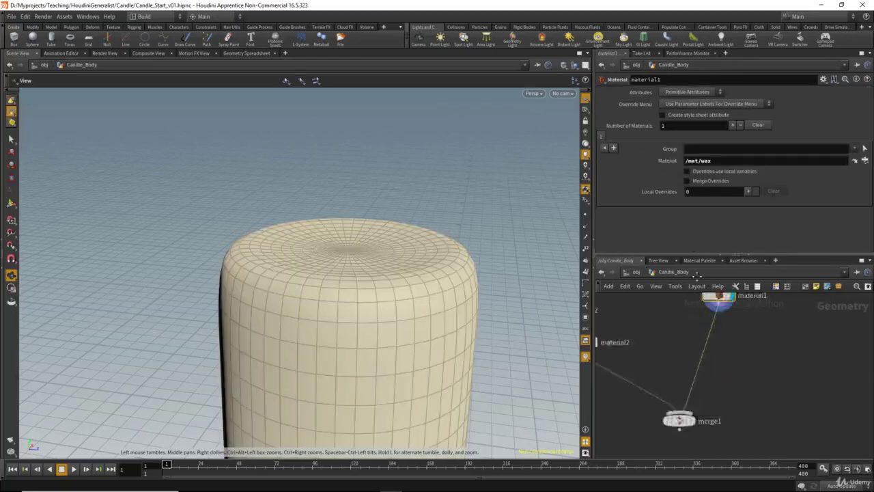
{"action": "left_click", "coordinate": [717, 360]}
{"action": "middle_click_drag", "start_coordinate": [667, 376], "coordinate": [674, 391]}
{"action": "left_click", "coordinate": [633, 272]}
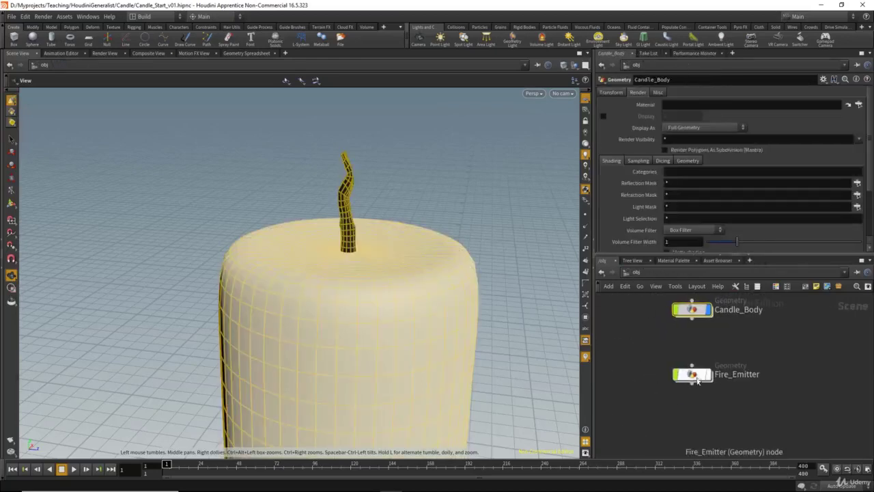
Step: Open the Fire_Emitter network and examine the flattened sphere1 on the wick from several angles
{"action": "double_click", "coordinate": [697, 377]}
{"action": "left_click_drag", "start_coordinate": [659, 350], "coordinate": [770, 425]}
{"action": "left_click_drag", "start_coordinate": [357, 171], "coordinate": [324, 175]}
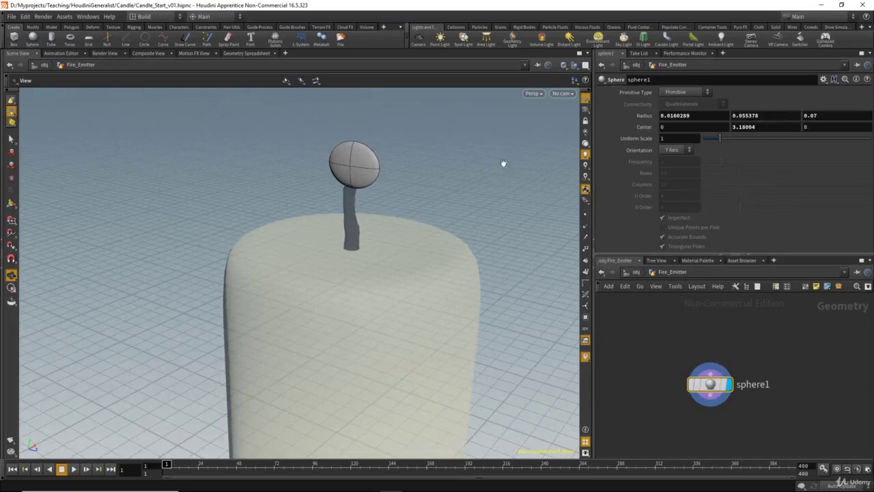
{"action": "left_click_drag", "start_coordinate": [366, 166], "coordinate": [416, 209]}
{"action": "right_click_drag", "start_coordinate": [362, 213], "coordinate": [402, 230]}
{"action": "middle_click_drag", "start_coordinate": [384, 226], "coordinate": [382, 223]}
{"action": "left_click_drag", "start_coordinate": [381, 223], "coordinate": [369, 241]}
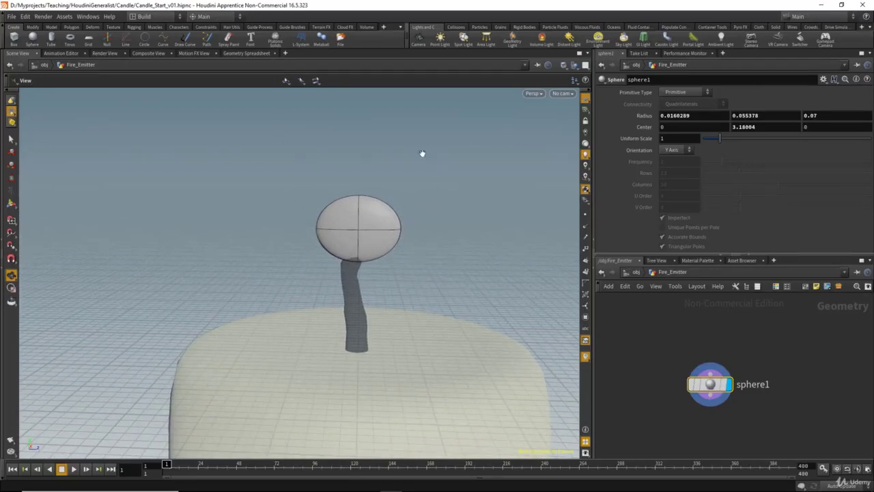
Step: Return to the object level and apply the Pyro FX Candle tool to Fire_Emitter
{"action": "right_click_drag", "start_coordinate": [378, 275], "coordinate": [477, 329]}
{"action": "middle_click_drag", "start_coordinate": [477, 329], "coordinate": [464, 288]}
{"action": "middle_click_drag", "start_coordinate": [683, 328], "coordinate": [702, 318]}
{"action": "left_click", "coordinate": [636, 273]}
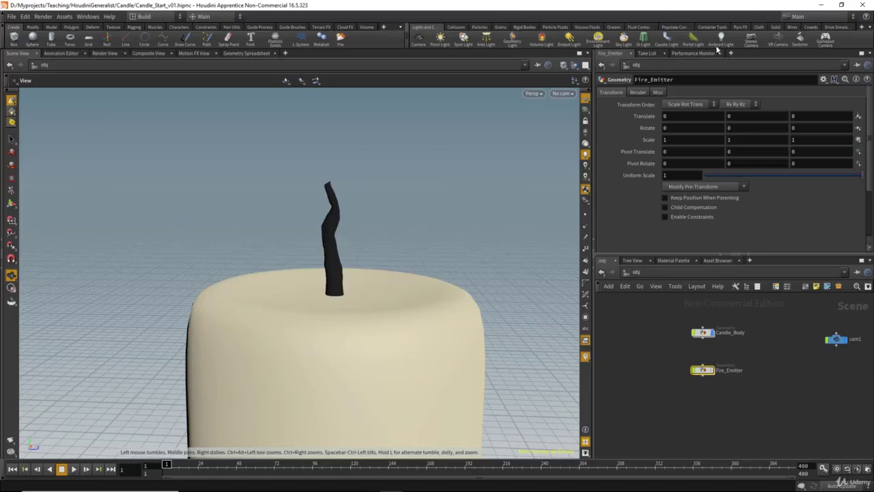
{"action": "left_click", "coordinate": [740, 26]}
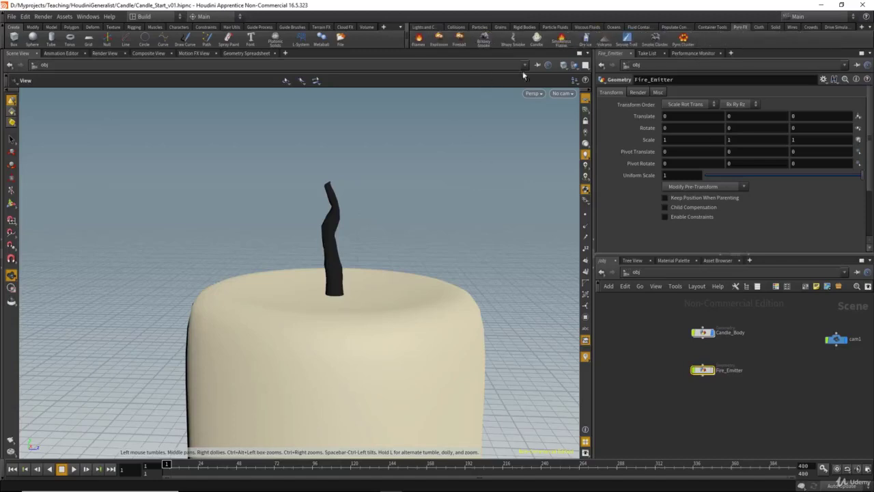
{"action": "left_click", "coordinate": [533, 38]}
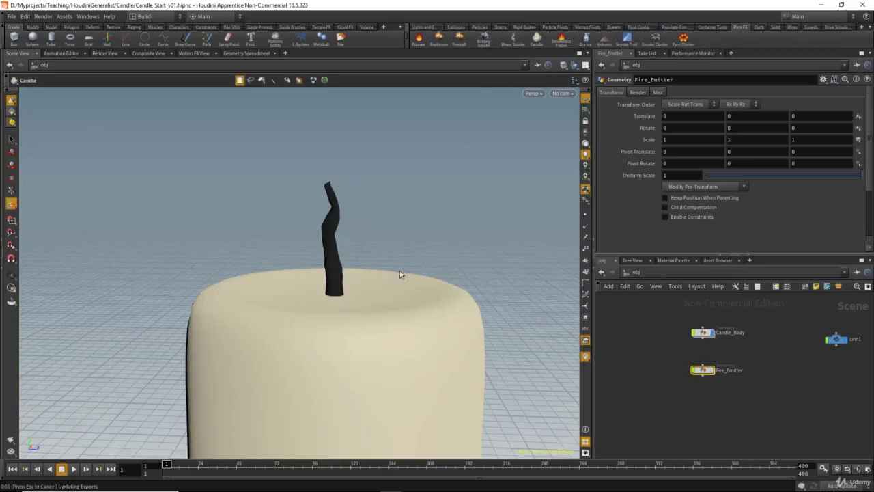
{"action": "key", "text": "Return"}
{"action": "right_click_drag", "start_coordinate": [382, 293], "coordinate": [307, 215], "text": "alt"}
{"action": "key", "text": "Return"}
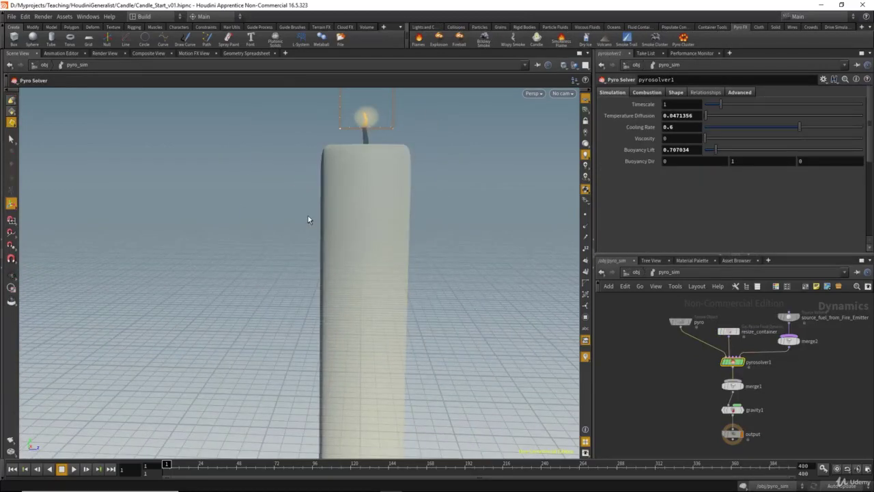
Step: Examine the candle, its initial flame and the surrounding pyro container from several distances and angles
{"action": "right_click_drag", "start_coordinate": [337, 220], "coordinate": [366, 214], "text": "alt"}
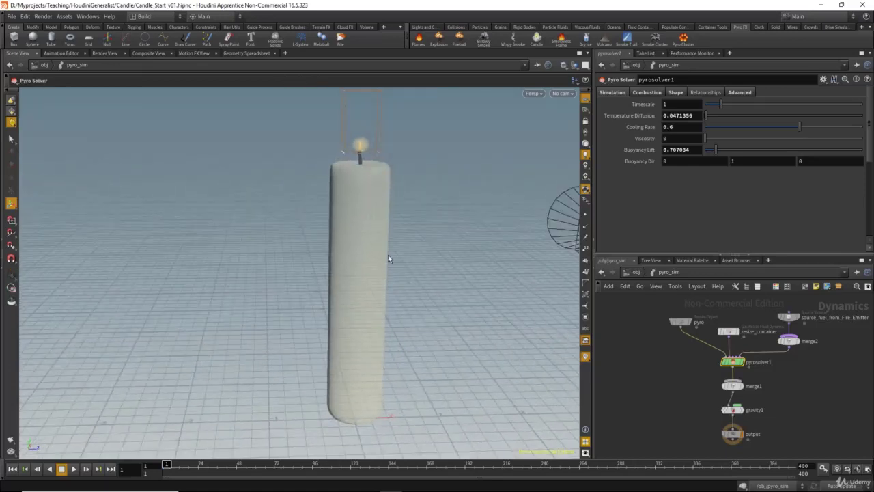
{"action": "middle_click_drag", "start_coordinate": [350, 374], "coordinate": [341, 293], "text": "alt"}
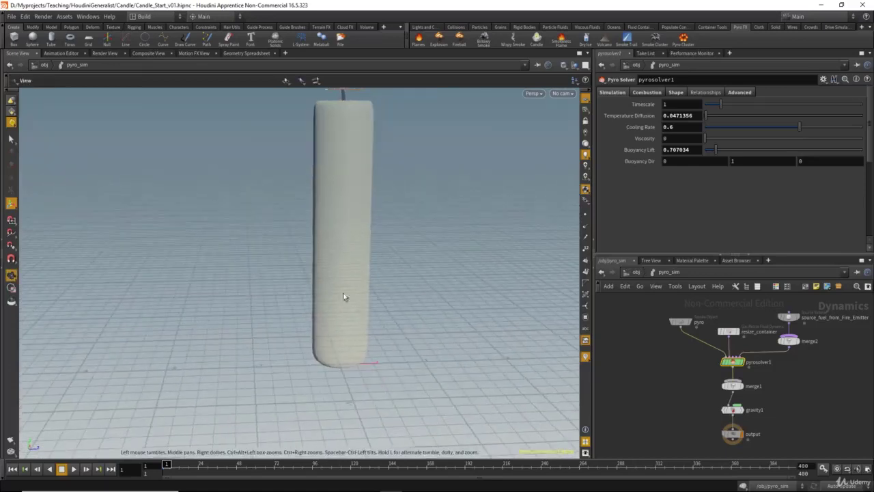
{"action": "middle_click_drag", "start_coordinate": [348, 232], "coordinate": [343, 284], "text": "alt"}
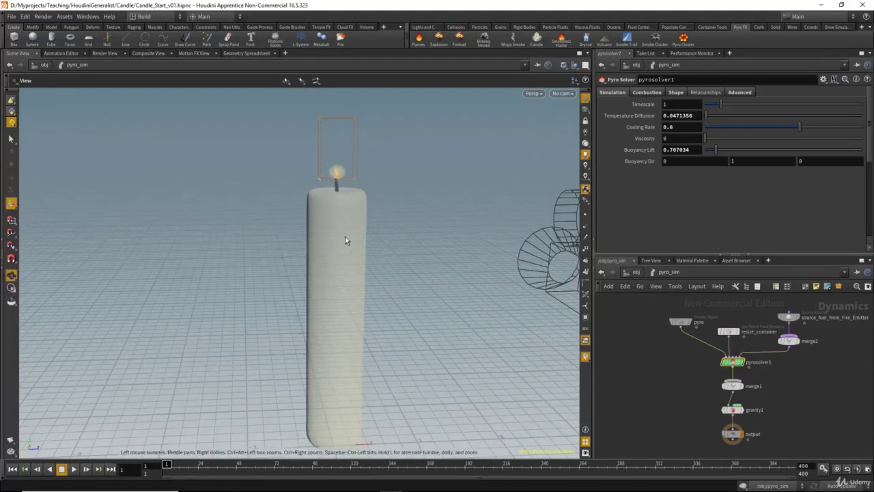
{"action": "middle_click_drag", "start_coordinate": [346, 237], "coordinate": [342, 266], "text": "alt"}
{"action": "mouse_move", "coordinate": [341, 267]}
{"action": "left_mouse_down", "text": "alt"}
{"action": "mouse_move", "coordinate": [322, 287]}
{"action": "mouse_move", "coordinate": [337, 270]}
{"action": "left_mouse_up", "text": "alt"}
{"action": "middle_click_drag", "start_coordinate": [336, 276], "coordinate": [335, 250], "text": "alt"}
{"action": "key", "text": "Escape"}
{"action": "scroll", "coordinate": [381, 218], "scroll_direction": "up", "scroll_amount": 5}
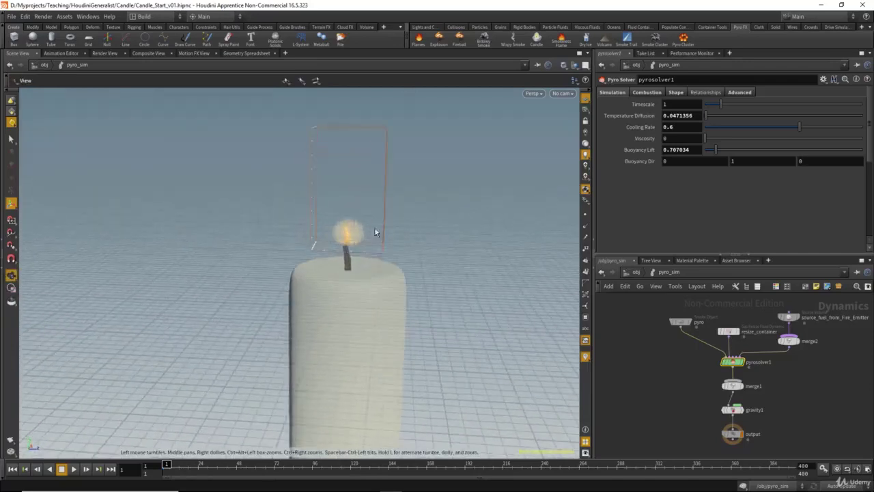
{"action": "middle_click_drag", "start_coordinate": [380, 231], "coordinate": [349, 223], "text": "alt"}
{"action": "right_click_drag", "start_coordinate": [349, 223], "coordinate": [412, 251], "text": "alt"}
{"action": "left_click_drag", "start_coordinate": [412, 252], "coordinate": [314, 225], "text": "alt"}
{"action": "middle_click_drag", "start_coordinate": [314, 225], "coordinate": [341, 261], "text": "alt"}
{"action": "left_click_drag", "start_coordinate": [341, 262], "coordinate": [312, 261]}
{"action": "key", "text": "Return"}
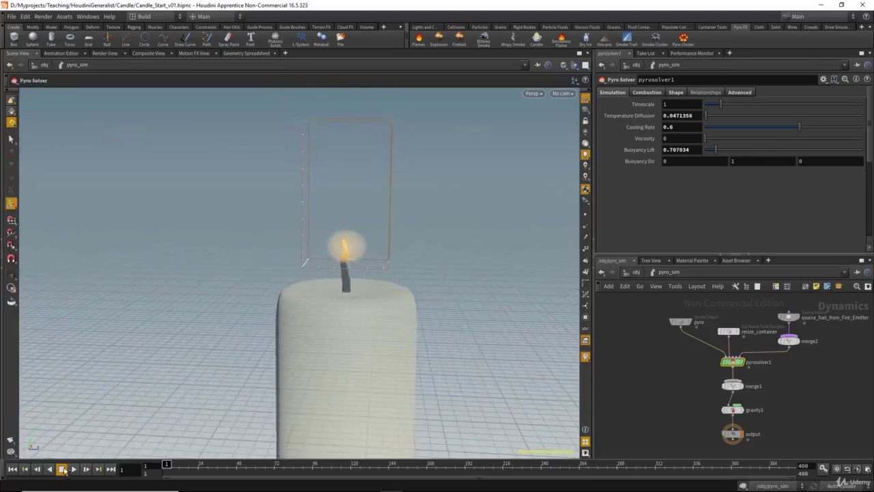
Step: Play the pyro simulation to frame 43, stop it, and inspect how the flame fits inside the container
{"action": "left_click", "coordinate": [73, 469]}
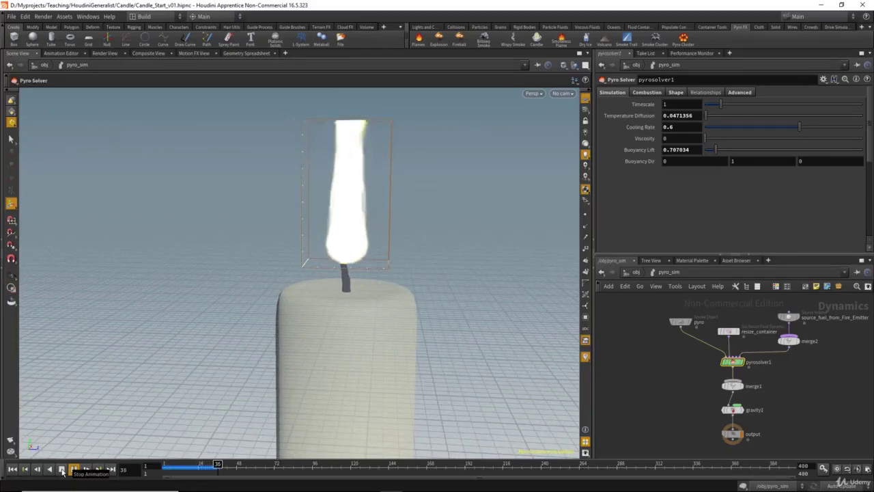
{"action": "left_click", "coordinate": [62, 470]}
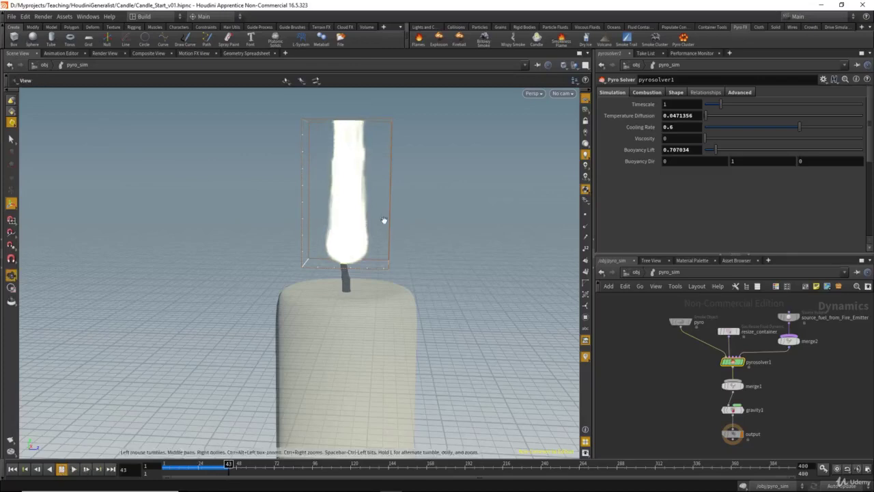
{"action": "middle_click_drag", "start_coordinate": [385, 220], "coordinate": [361, 270], "text": "alt"}
{"action": "left_click_drag", "start_coordinate": [361, 269], "coordinate": [343, 264]}
{"action": "right_click_drag", "start_coordinate": [355, 262], "coordinate": [421, 280]}
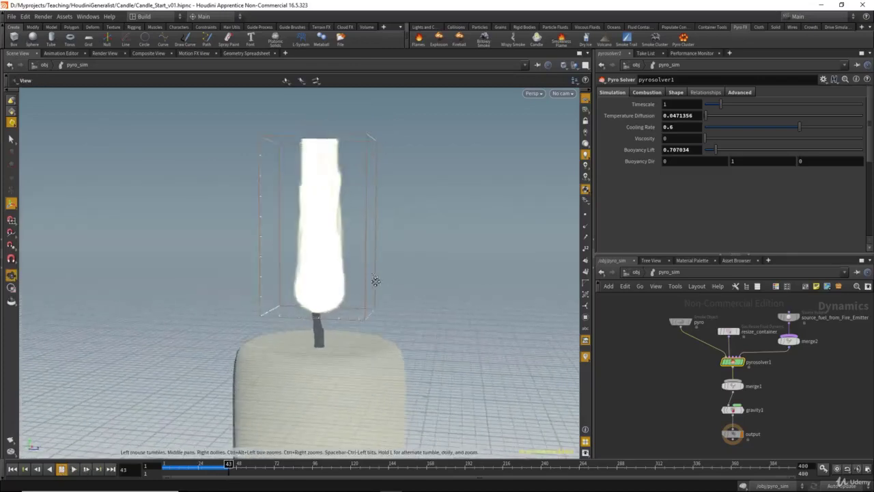
{"action": "middle_click_drag", "start_coordinate": [351, 257], "coordinate": [356, 280]}
{"action": "key", "text": "Return"}
Step: Select the pyro smoke object and enlarge its container around the flame to about 0.42 by 0.93 by 0.50
{"action": "middle_click_drag", "start_coordinate": [660, 349], "coordinate": [644, 383]}
{"action": "left_click_drag", "start_coordinate": [646, 329], "coordinate": [682, 368]}
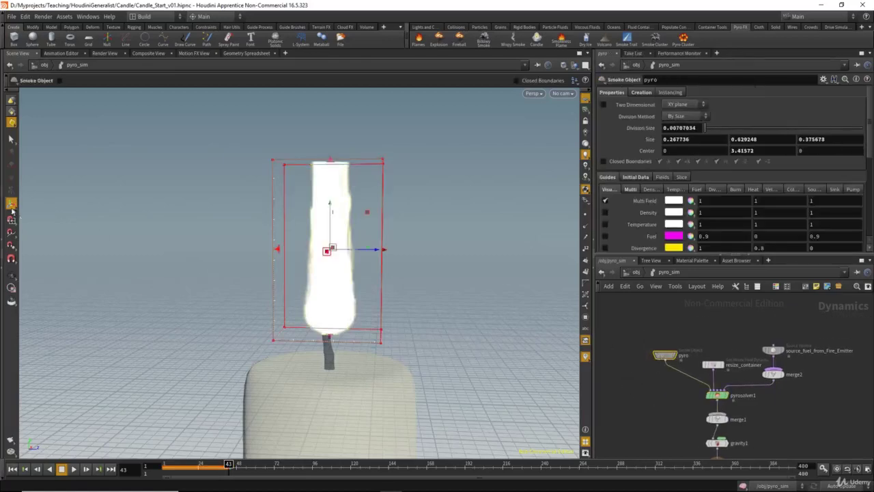
{"action": "middle_click_drag", "start_coordinate": [353, 236], "coordinate": [348, 254], "text": "alt"}
{"action": "left_click_drag", "start_coordinate": [327, 179], "coordinate": [324, 143]}
{"action": "left_click_drag", "start_coordinate": [389, 213], "coordinate": [394, 219], "text": "alt"}
{"action": "left_click_drag", "start_coordinate": [381, 257], "coordinate": [395, 254]}
{"action": "left_click_drag", "start_coordinate": [279, 254], "coordinate": [410, 296]}
{"action": "left_click_drag", "start_coordinate": [388, 255], "coordinate": [410, 254]}
{"action": "left_click_drag", "start_coordinate": [335, 277], "coordinate": [362, 276], "text": "alt"}
{"action": "left_click_drag", "start_coordinate": [300, 251], "coordinate": [278, 251]}
{"action": "left_click_drag", "start_coordinate": [260, 286], "coordinate": [379, 331], "text": "alt"}
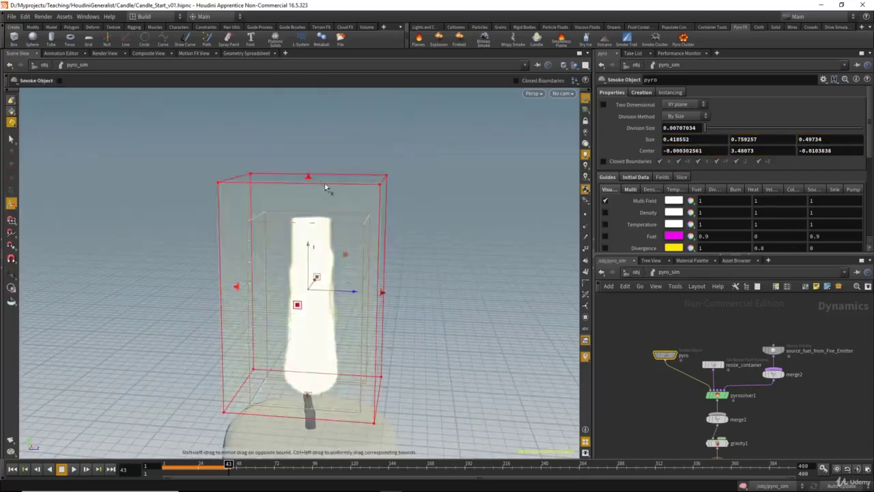
{"action": "left_click_drag", "start_coordinate": [307, 175], "coordinate": [401, 273]}
Step: Replay the simulation from frame 1 to frame 54 and check the flame inside the enlarged container
{"action": "left_click_drag", "start_coordinate": [204, 466], "coordinate": [105, 472]}
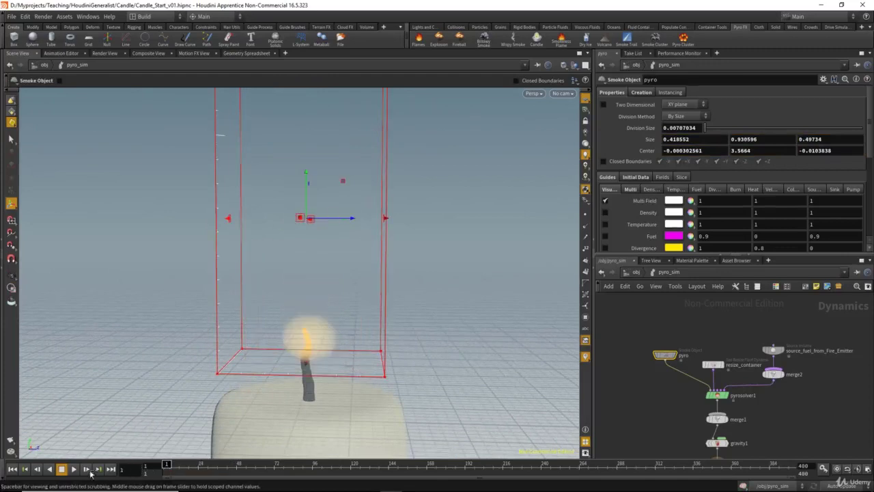
{"action": "left_click", "coordinate": [74, 468]}
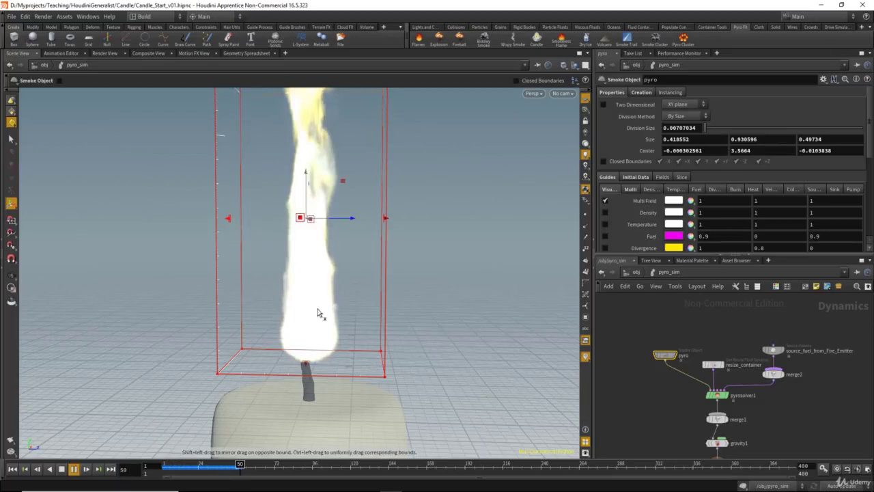
{"action": "left_click", "coordinate": [61, 469]}
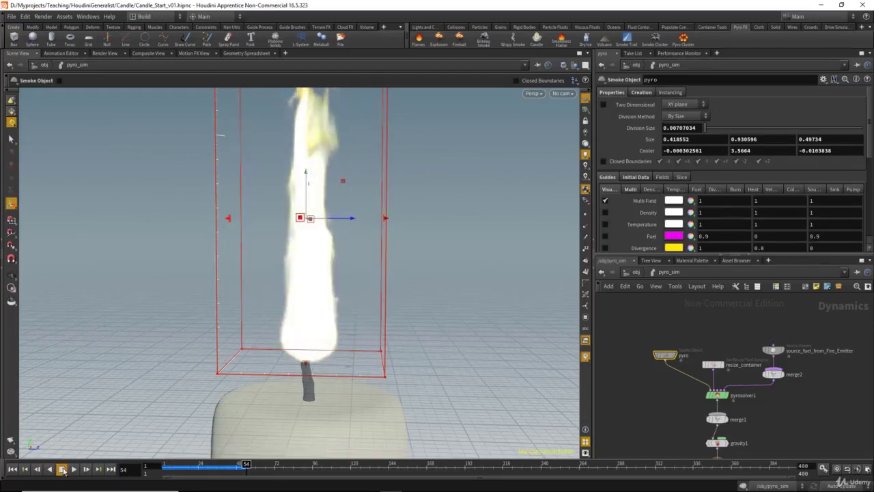
{"action": "mouse_move", "coordinate": [337, 294]}
{"action": "left_mouse_down", "text": "alt"}
{"action": "mouse_move", "coordinate": [389, 296]}
{"action": "mouse_move", "coordinate": [351, 296]}
{"action": "left_mouse_up", "text": "alt"}
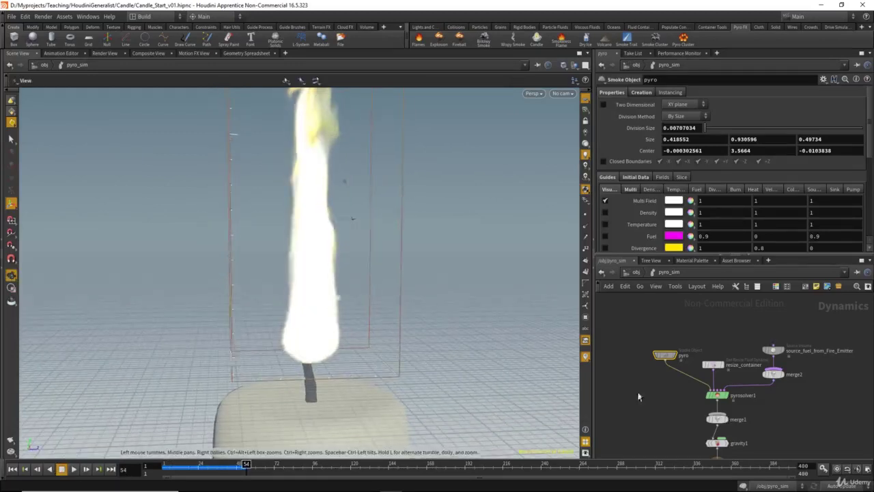
Step: Select pyrosolver1 and set its Temperature Diffusion to 0.039 and Cooling Rate to 0.95
{"action": "middle_click_drag", "start_coordinate": [666, 411], "coordinate": [670, 418]}
{"action": "scroll", "coordinate": [669, 417], "scroll_direction": "up", "scroll_amount": 3}
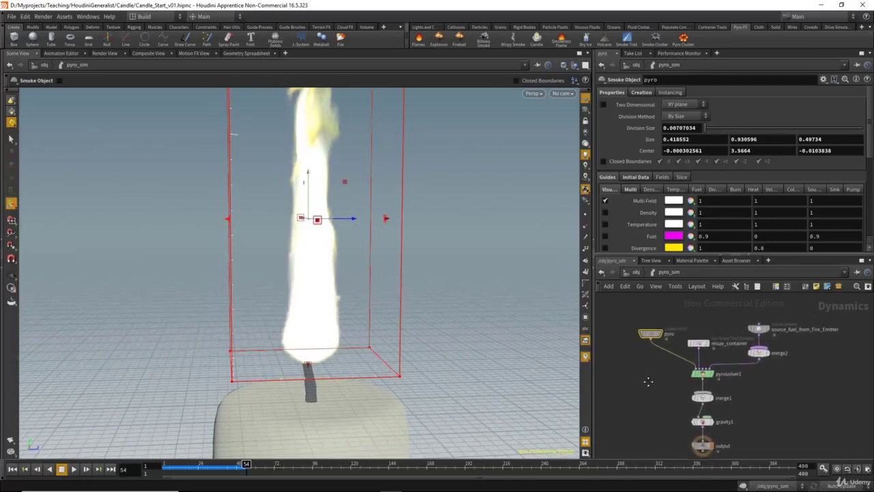
{"action": "middle_click_drag", "start_coordinate": [641, 378], "coordinate": [611, 400]}
{"action": "left_click_drag", "start_coordinate": [639, 382], "coordinate": [741, 403]}
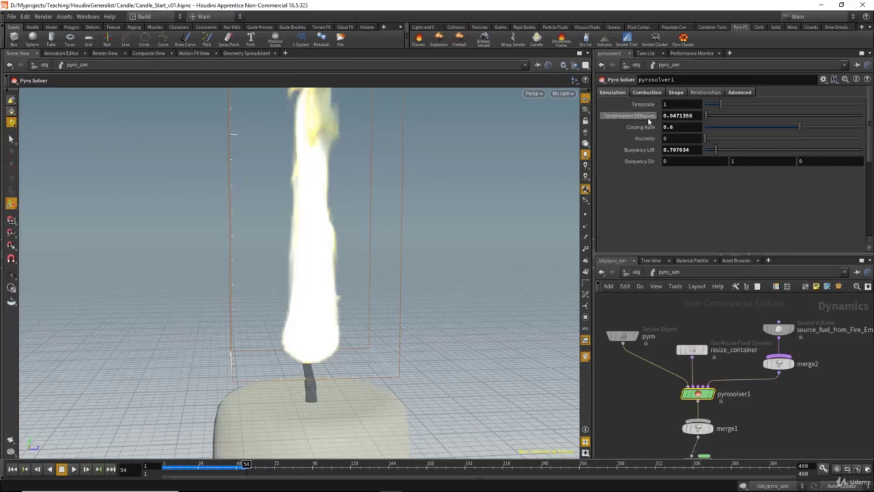
{"action": "left_click", "coordinate": [672, 115]}
{"action": "type", "text": "0.139"}
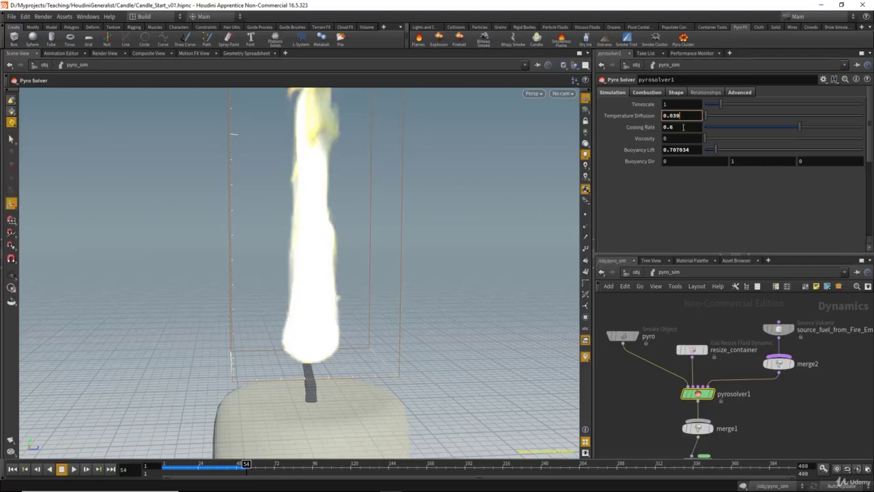
{"action": "left_click", "coordinate": [678, 127]}
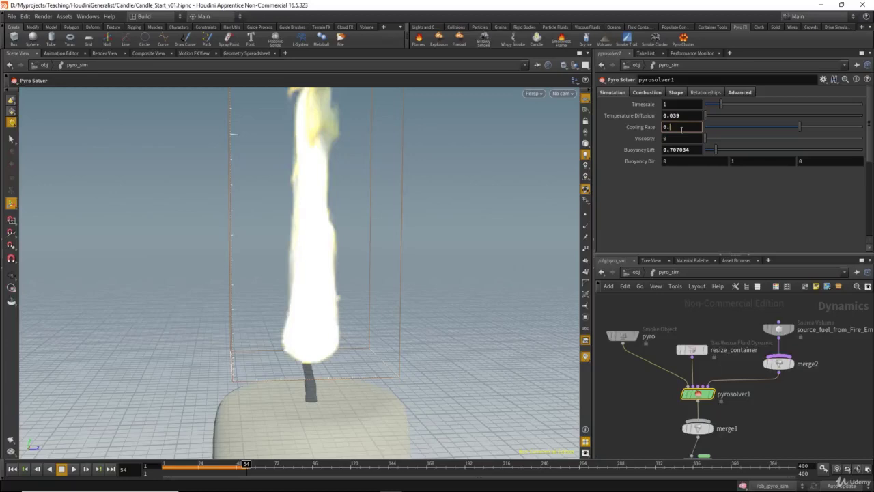
{"action": "key", "text": "Return"}
Step: Set the pyro solver's Viscosity to 0.13 and play the simulation from the first frame to frame 53
{"action": "left_click", "coordinate": [25, 468]}
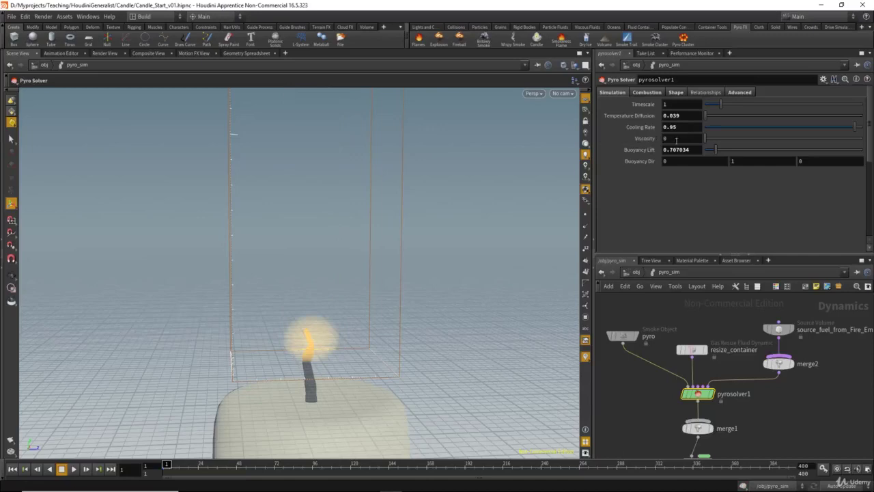
{"action": "left_click", "coordinate": [678, 138]}
{"action": "mouse_move", "coordinate": [640, 139]}
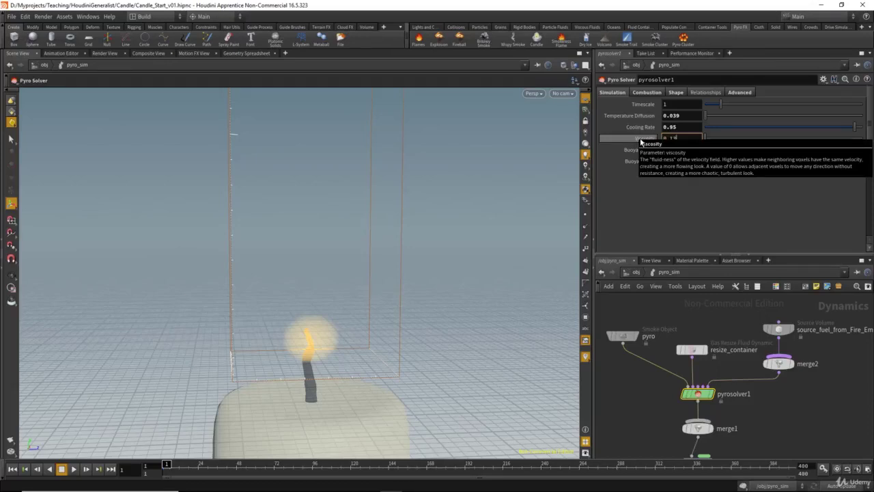
{"action": "left_click", "coordinate": [74, 469]}
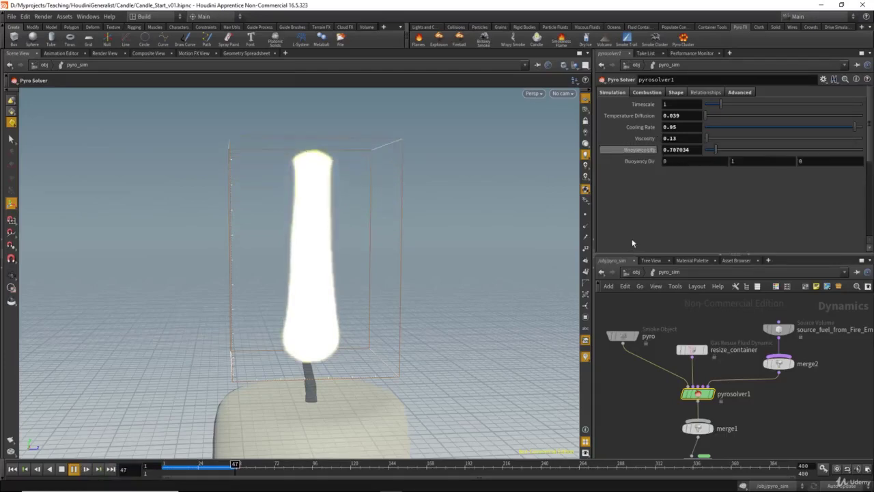
{"action": "left_click", "coordinate": [60, 469]}
Step: Set the pyro solver's Buoyancy Lift to 0.3 and replay the simulation from the first frame
{"action": "left_click", "coordinate": [695, 151]}
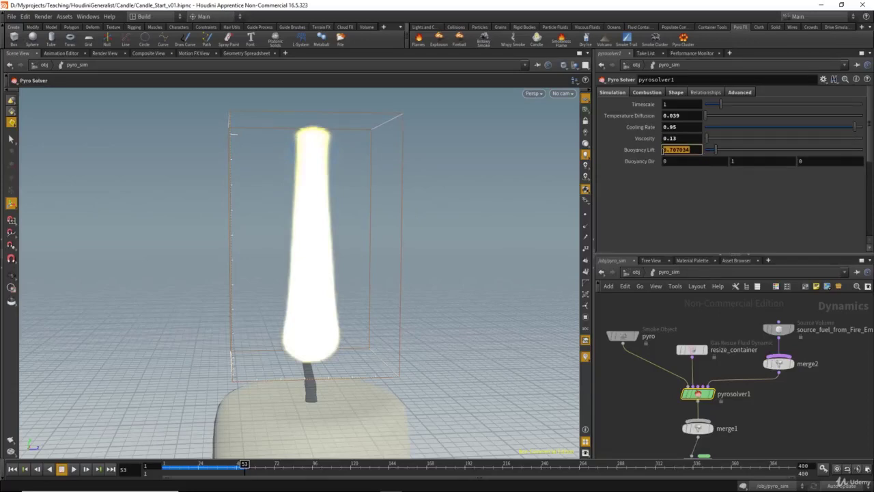
{"action": "type", "text": "0.3"}
{"action": "key", "text": "Return"}
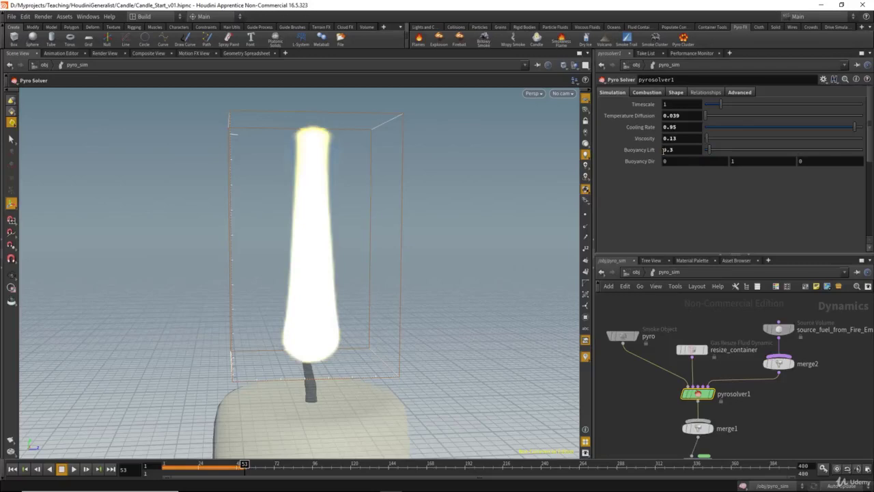
{"action": "left_click", "coordinate": [12, 469]}
{"action": "left_click", "coordinate": [73, 470]}
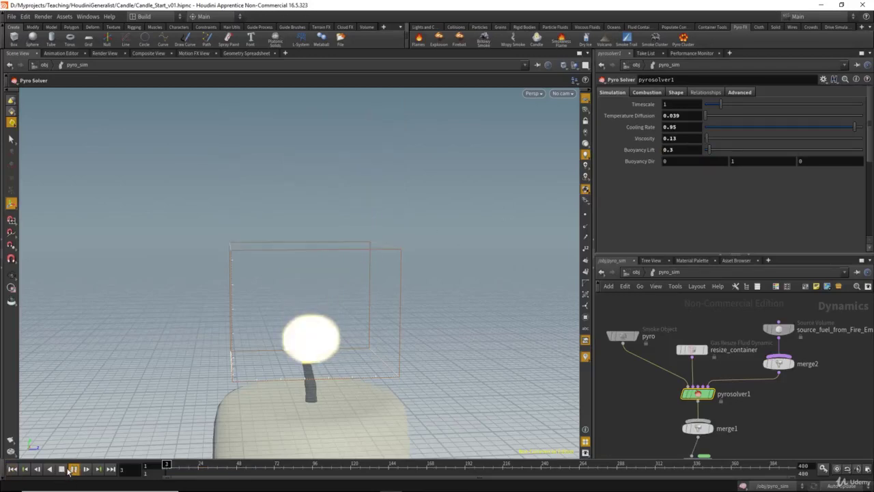
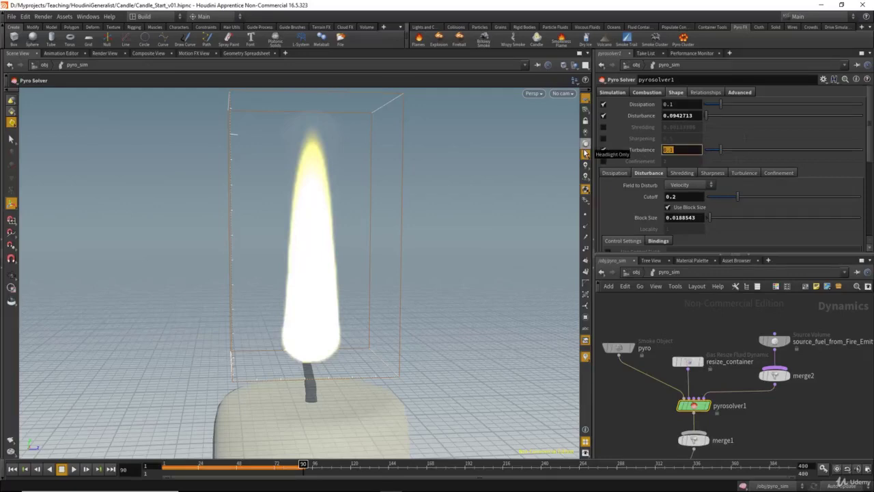
Step: Try a Turbulence of 0.5 in the solver's shape settings, test the simulation briefly, and rewind it
{"action": "type", "text": "0.5"}
{"action": "key", "text": "Return"}
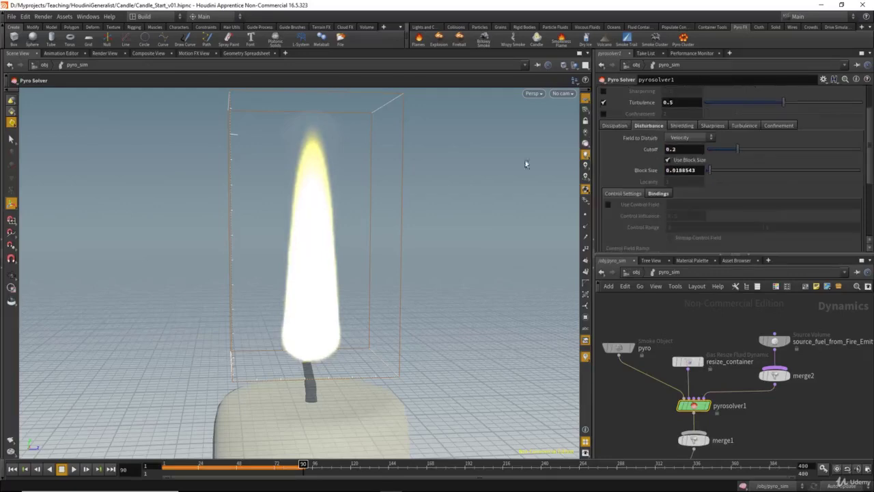
{"action": "left_click", "coordinate": [14, 469]}
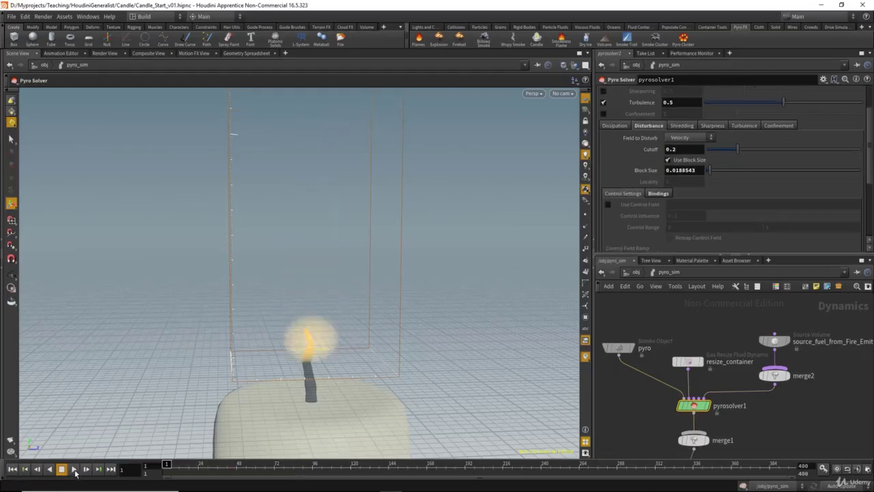
{"action": "left_click", "coordinate": [73, 469]}
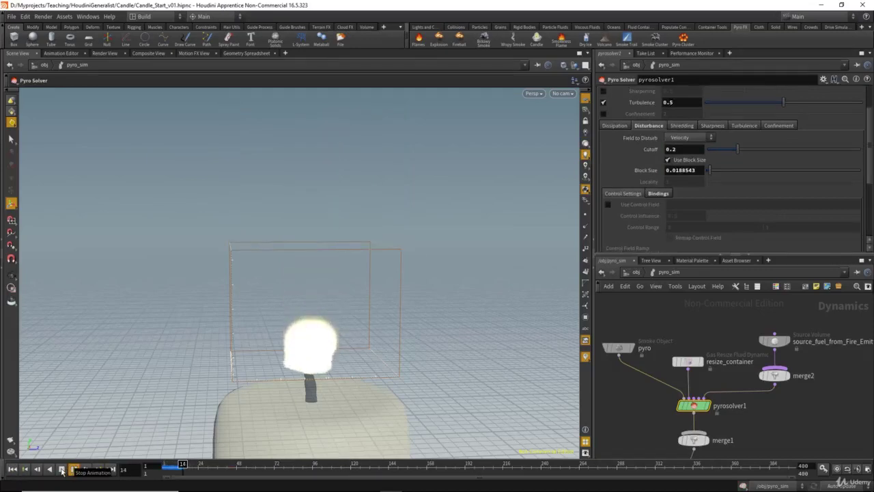
{"action": "left_click", "coordinate": [62, 469]}
{"action": "left_click", "coordinate": [11, 468]}
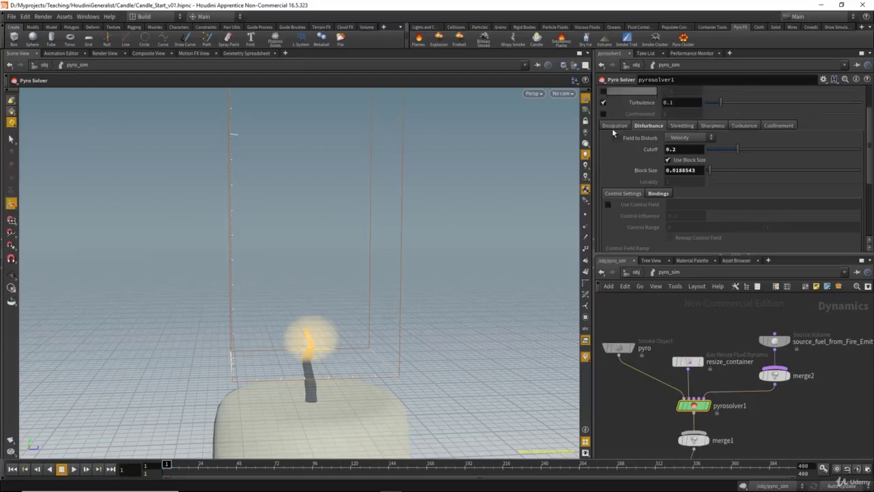
Step: Replay the simulation with Turbulence at 0.1 to frame 46 and rewind it to the first frame
{"action": "left_click", "coordinate": [10, 469]}
{"action": "left_click", "coordinate": [73, 469]}
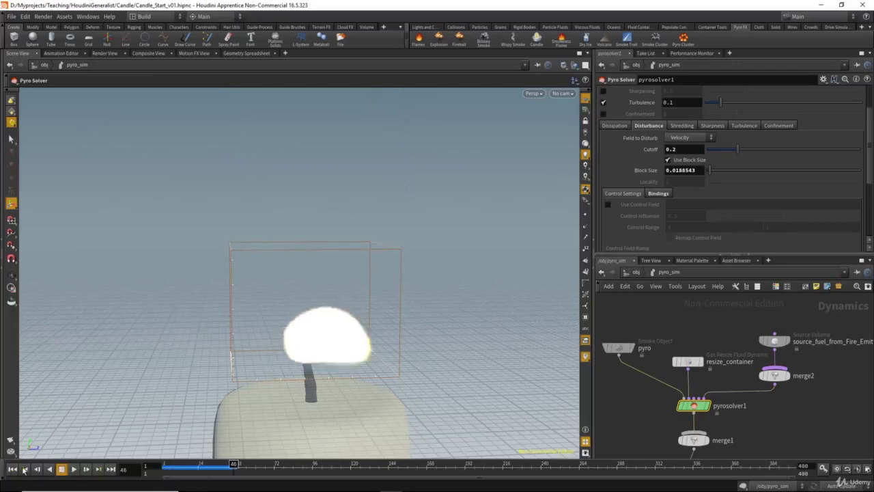
{"action": "left_click", "coordinate": [12, 469]}
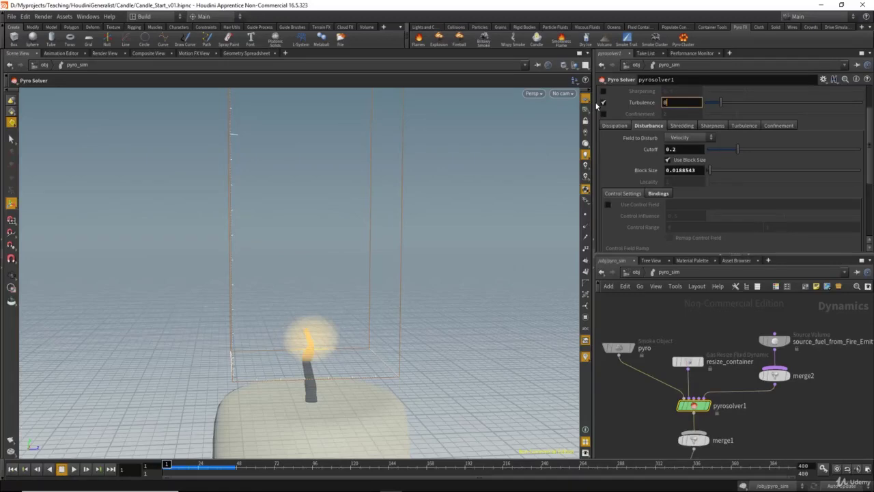
Step: Set the pyro solver's shape Turbulence to 0.02 and replay the simulation from the first frame to frame 124
{"action": "key", "text": "Return"}
{"action": "left_click", "coordinate": [74, 468]}
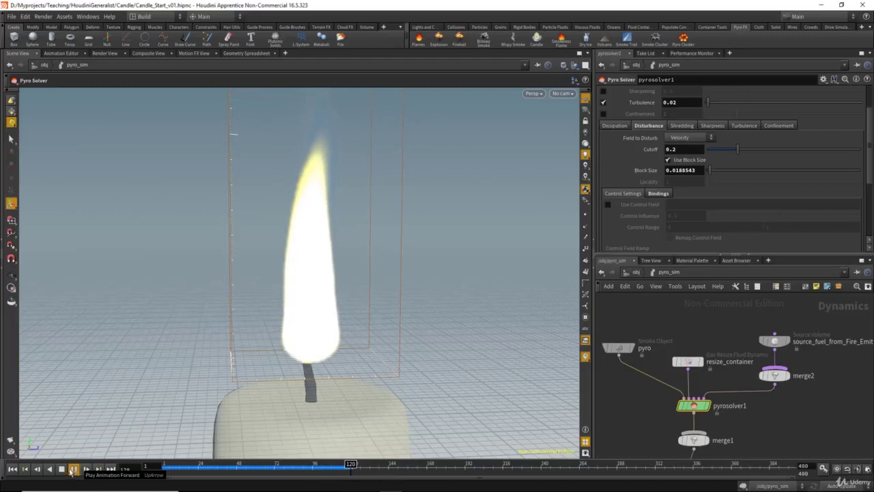
{"action": "left_click", "coordinate": [74, 471]}
{"action": "left_click", "coordinate": [11, 469]}
{"action": "left_click", "coordinate": [73, 469]}
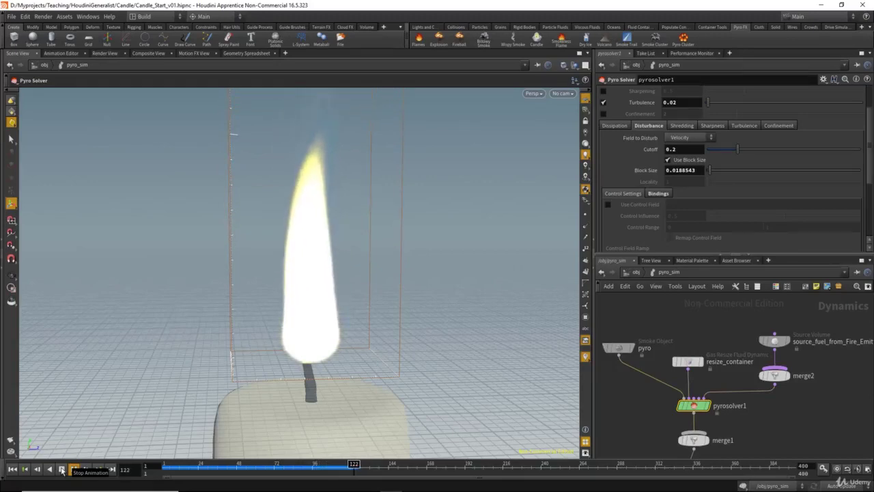
{"action": "left_click", "coordinate": [61, 469]}
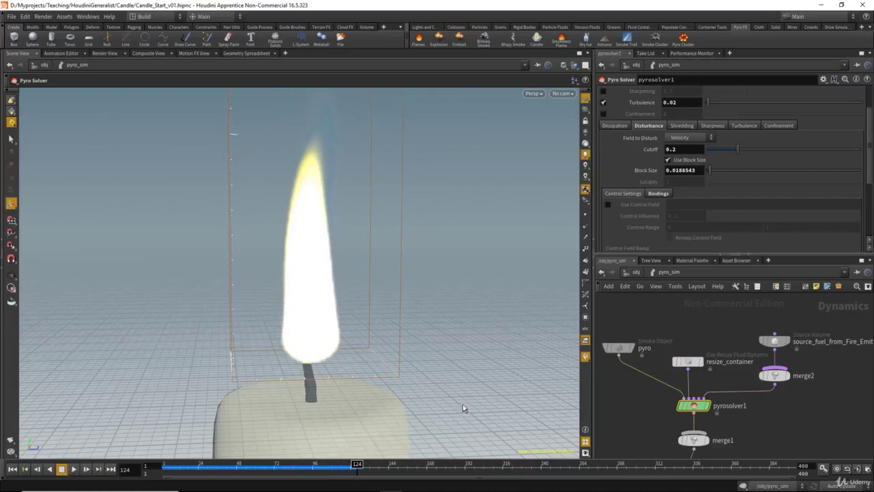
Step: In the solver's detailed turbulence settings, set Pulse Length to 0.1 and Turbulence to 1
{"action": "scroll", "coordinate": [635, 347], "scroll_direction": "up", "scroll_amount": 3}
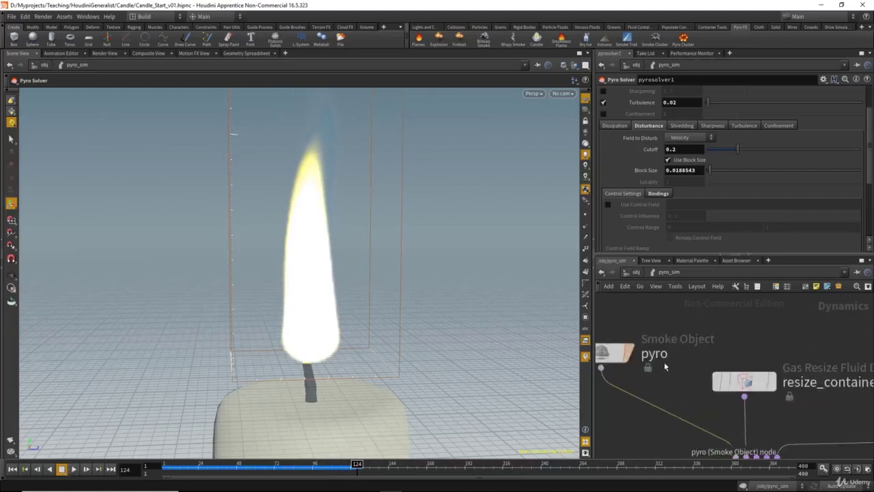
{"action": "scroll", "coordinate": [663, 361], "scroll_direction": "down", "scroll_amount": 5}
{"action": "scroll", "coordinate": [640, 242], "scroll_direction": "up", "scroll_amount": 2}
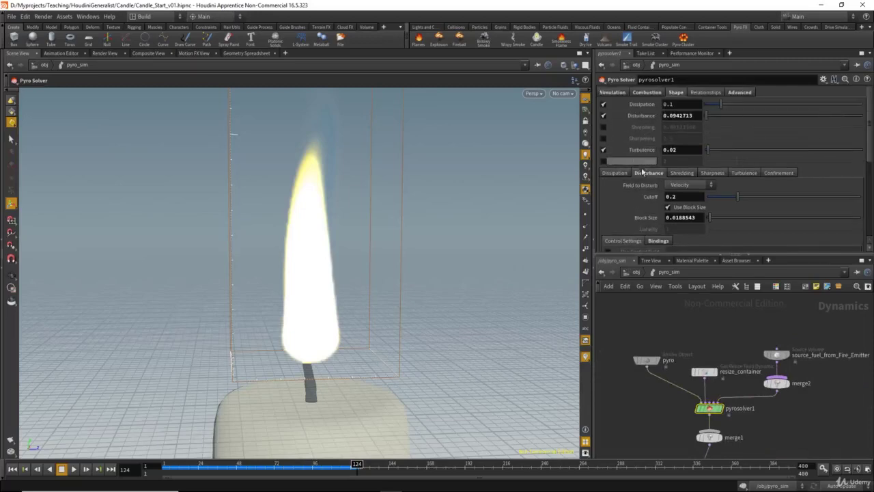
{"action": "scroll", "coordinate": [642, 172], "scroll_direction": "down", "scroll_amount": 3}
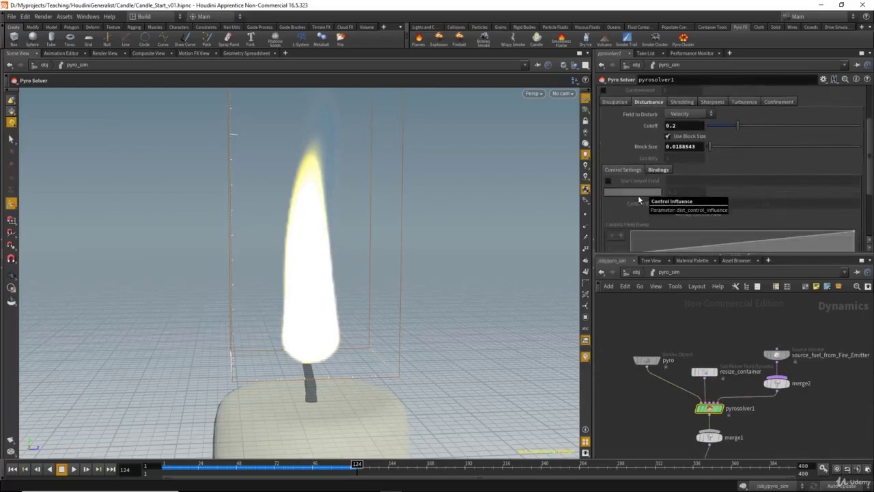
{"action": "scroll", "coordinate": [637, 192], "scroll_direction": "up", "scroll_amount": 3}
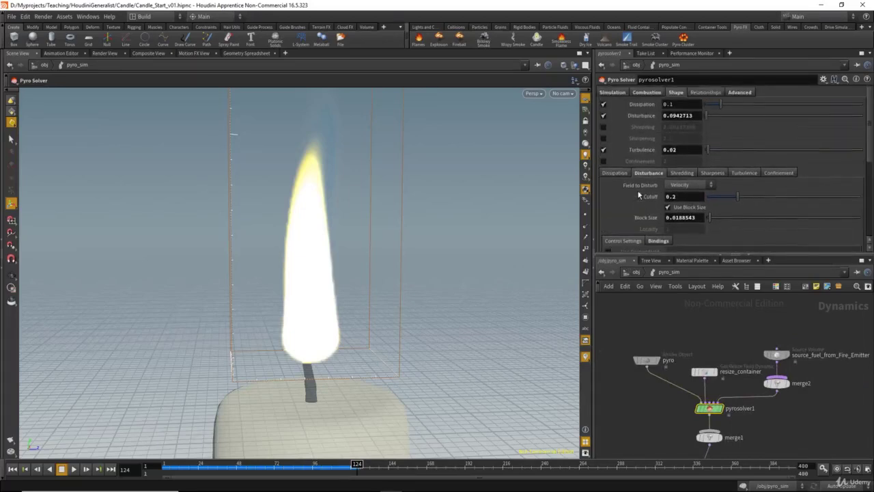
{"action": "left_click", "coordinate": [737, 173]}
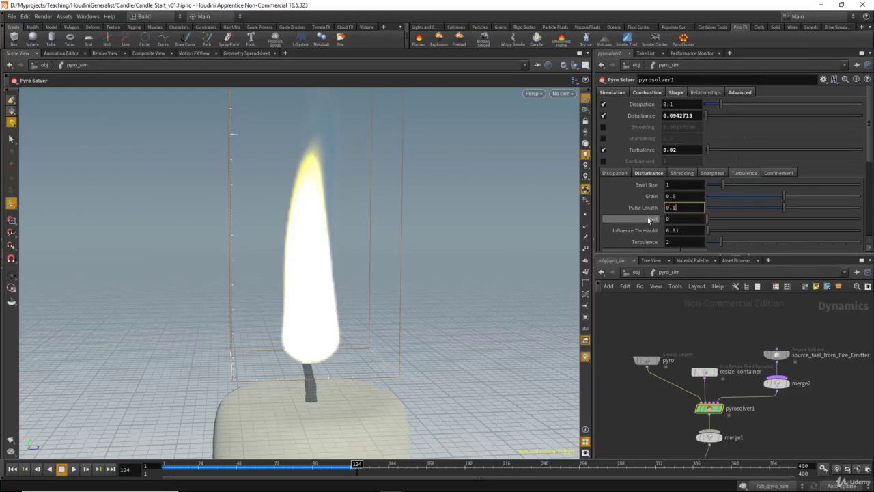
{"action": "key", "text": "Return"}
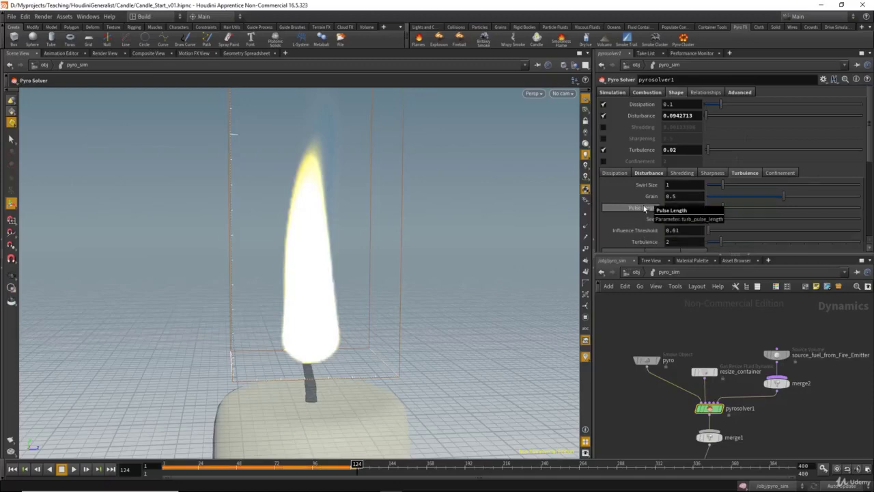
{"action": "scroll", "coordinate": [650, 241], "scroll_direction": "down", "scroll_amount": 1}
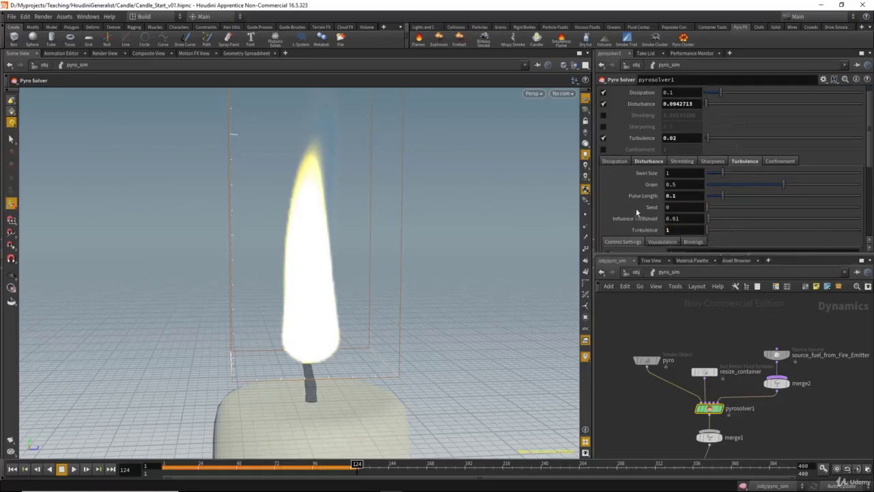
{"action": "scroll", "coordinate": [629, 217], "scroll_direction": "down", "scroll_amount": 5}
{"action": "scroll", "coordinate": [628, 215], "scroll_direction": "up", "scroll_amount": 6}
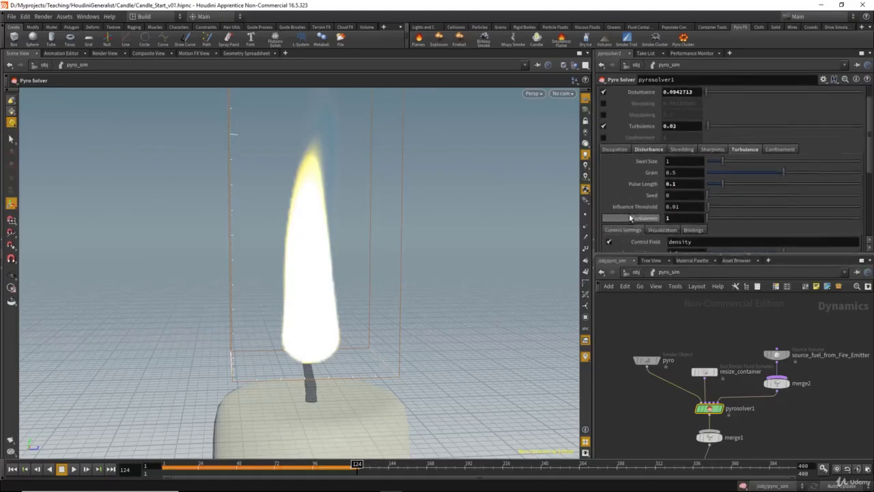
{"action": "scroll", "coordinate": [634, 206], "scroll_direction": "down", "scroll_amount": 3}
{"action": "scroll", "coordinate": [636, 205], "scroll_direction": "up", "scroll_amount": 3}
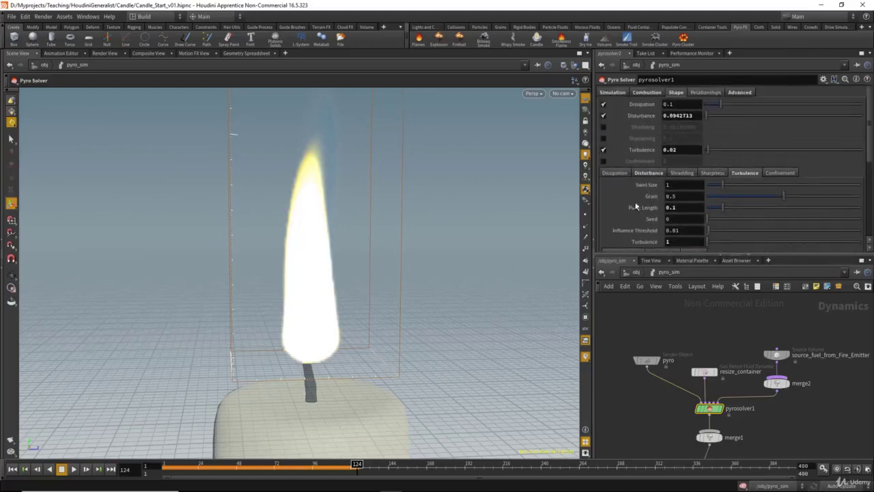
Step: Set Gas Released to 2 in the solver's combustion settings and play the simulation from the first frame to frame 35
{"action": "left_click", "coordinate": [647, 92]}
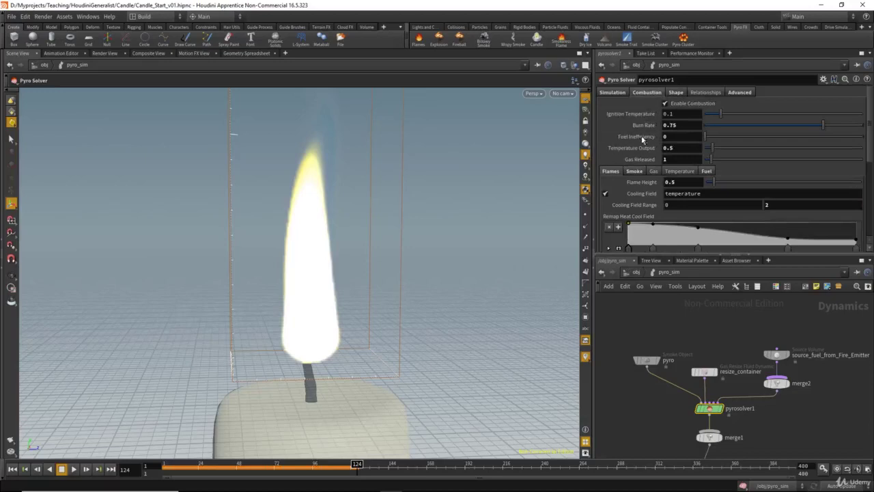
{"action": "scroll", "coordinate": [635, 204], "scroll_direction": "down", "scroll_amount": 2}
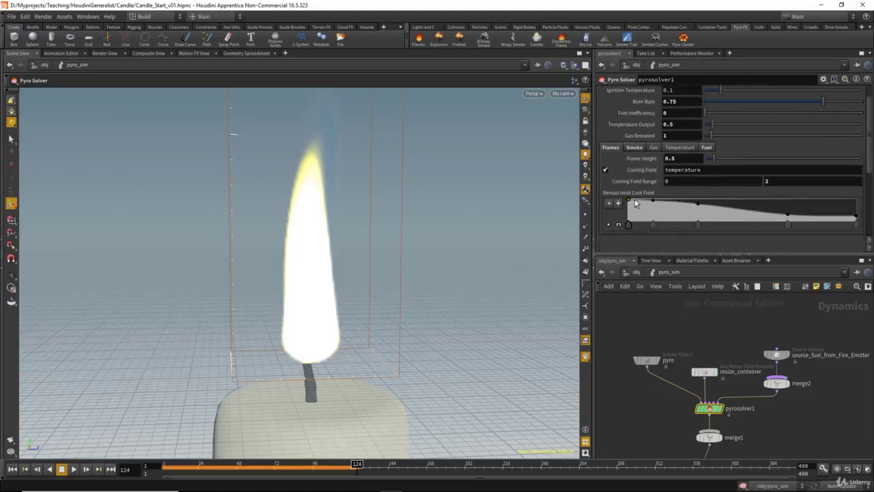
{"action": "scroll", "coordinate": [636, 204], "scroll_direction": "up", "scroll_amount": 2}
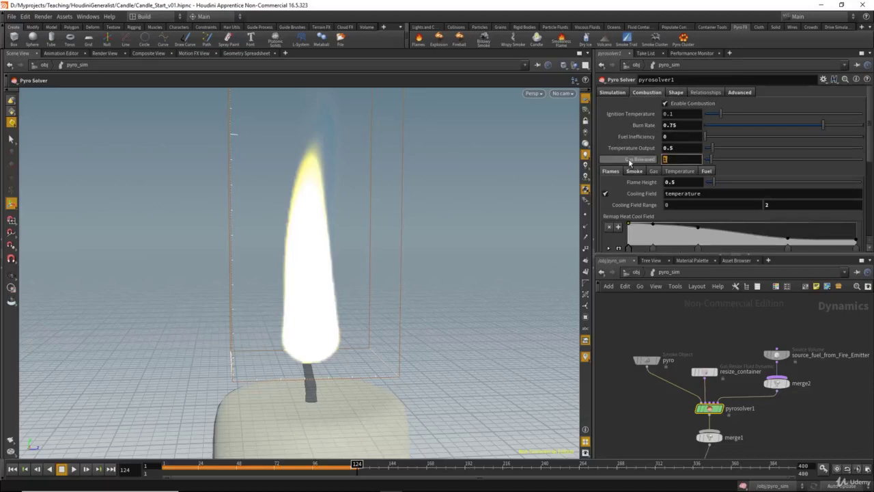
{"action": "mouse_move", "coordinate": [630, 163]}
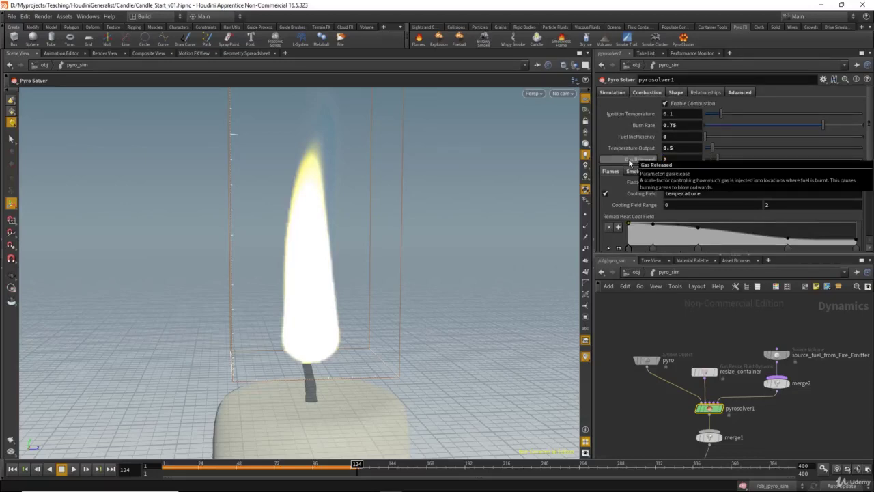
{"action": "left_click", "coordinate": [12, 468]}
{"action": "left_click", "coordinate": [74, 469]}
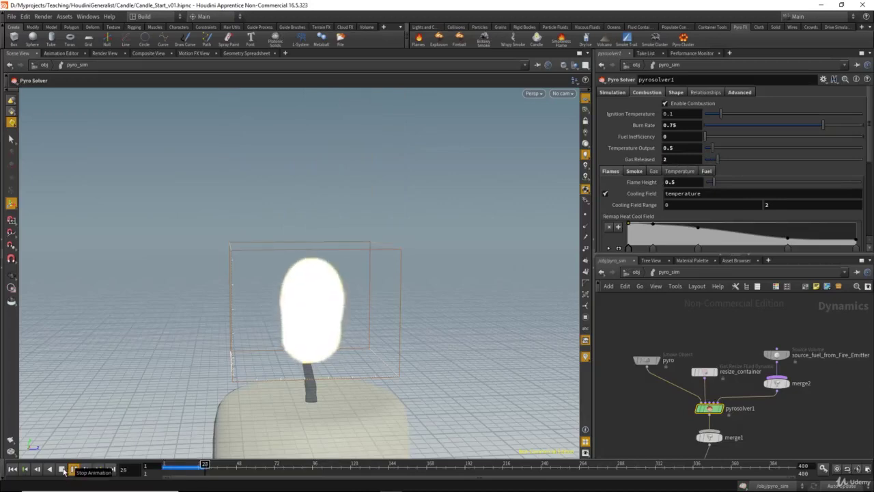
{"action": "left_click", "coordinate": [61, 469]}
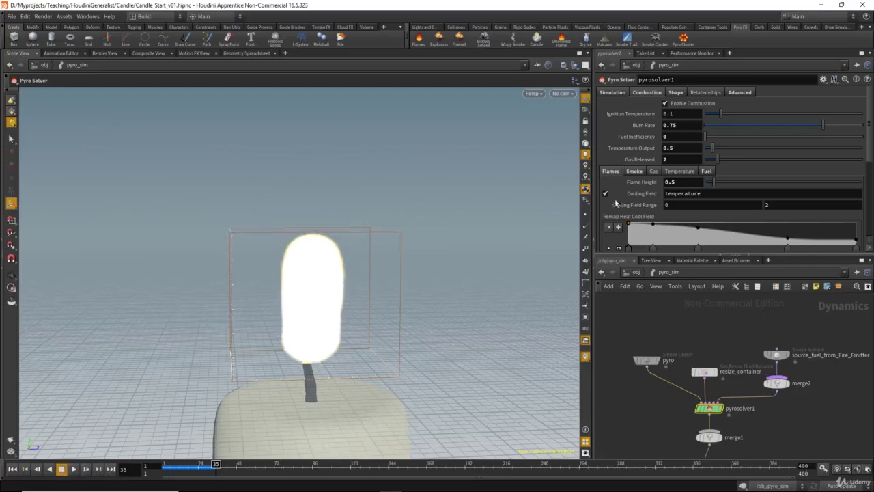
Step: Set the Flame Height to 0.7 and replay the simulation from the first frame to frame 109
{"action": "double_click", "coordinate": [683, 181]}
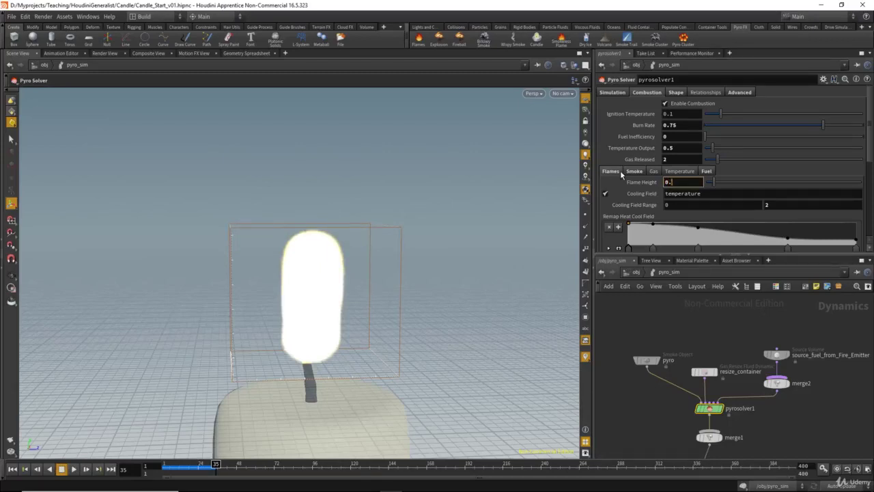
{"action": "key", "text": "Return"}
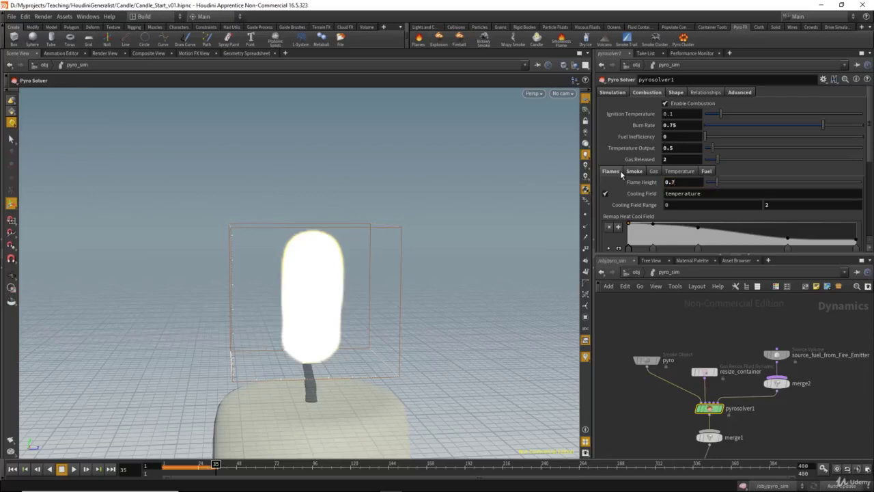
{"action": "scroll", "coordinate": [624, 197], "scroll_direction": "down", "scroll_amount": 2}
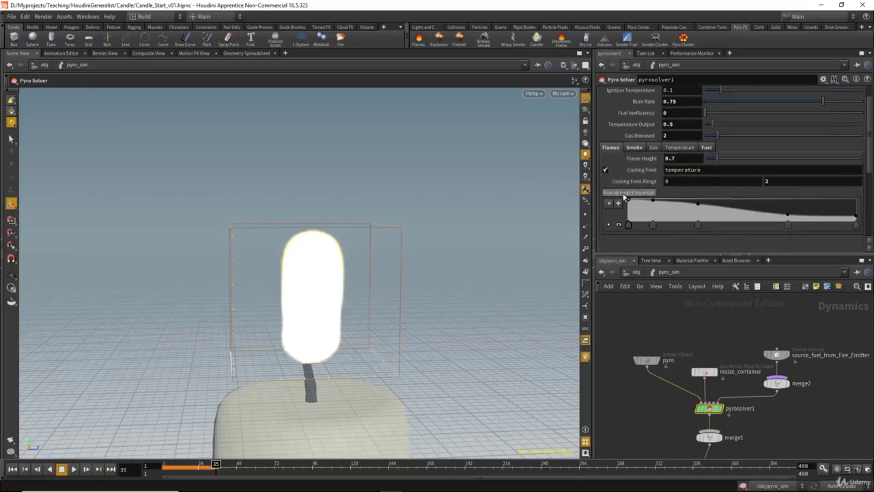
{"action": "scroll", "coordinate": [626, 196], "scroll_direction": "up", "scroll_amount": 2}
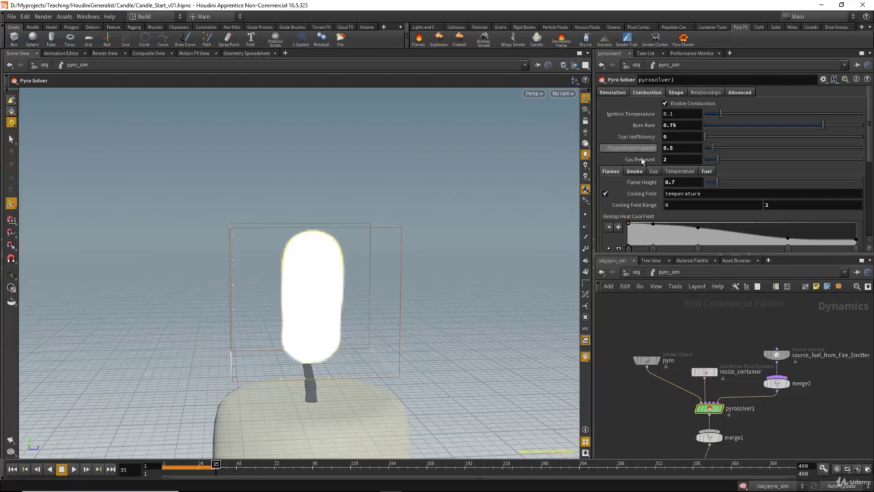
{"action": "scroll", "coordinate": [639, 160], "scroll_direction": "down", "scroll_amount": 3}
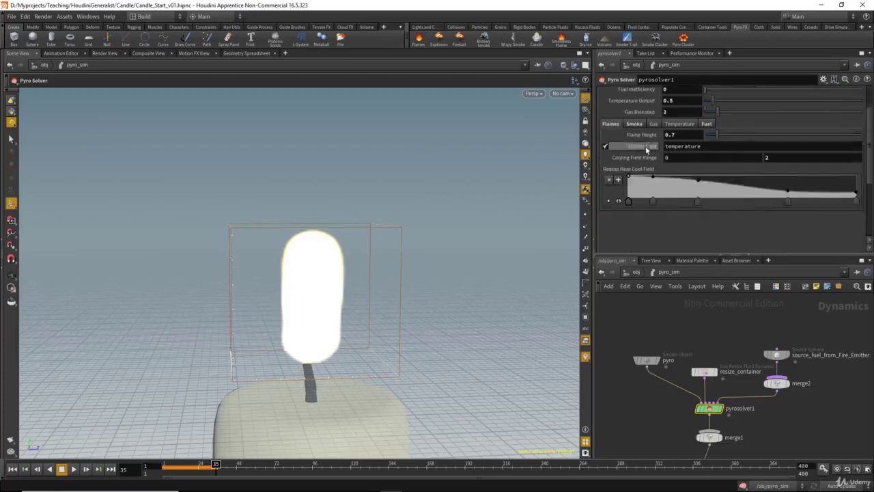
{"action": "scroll", "coordinate": [639, 166], "scroll_direction": "up", "scroll_amount": 3}
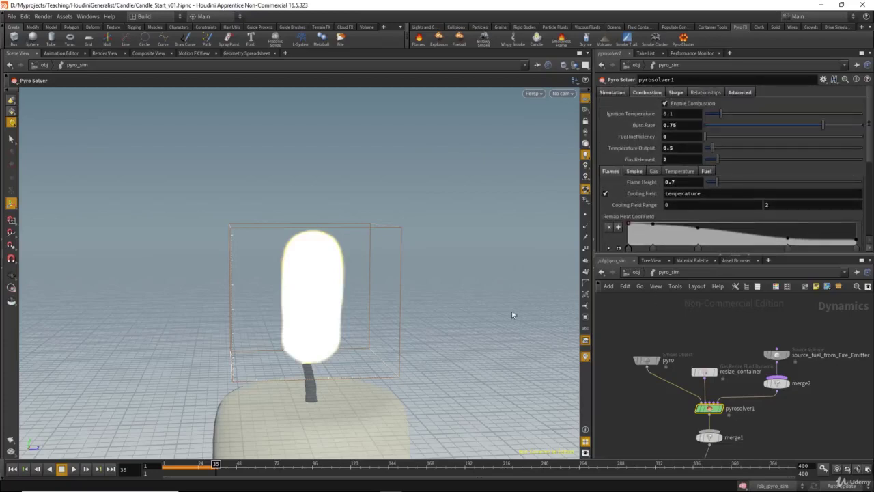
{"action": "left_click_drag", "start_coordinate": [170, 468], "coordinate": [59, 472]}
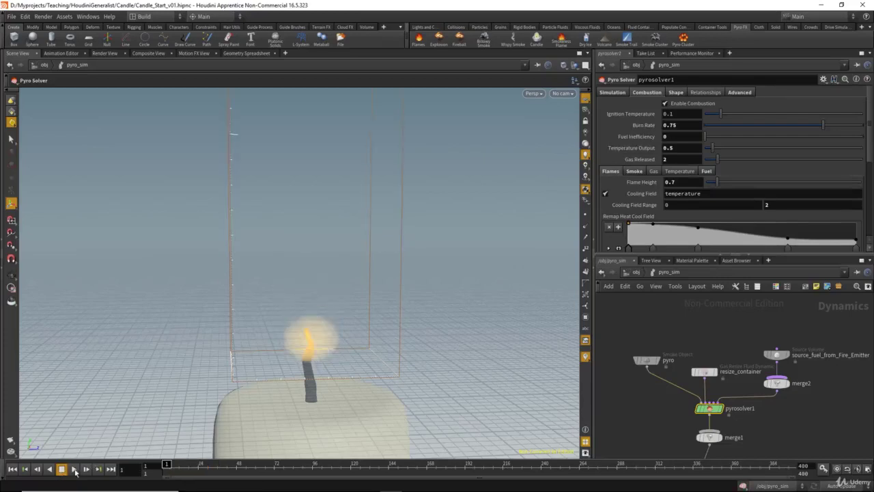
{"action": "left_click", "coordinate": [75, 469]}
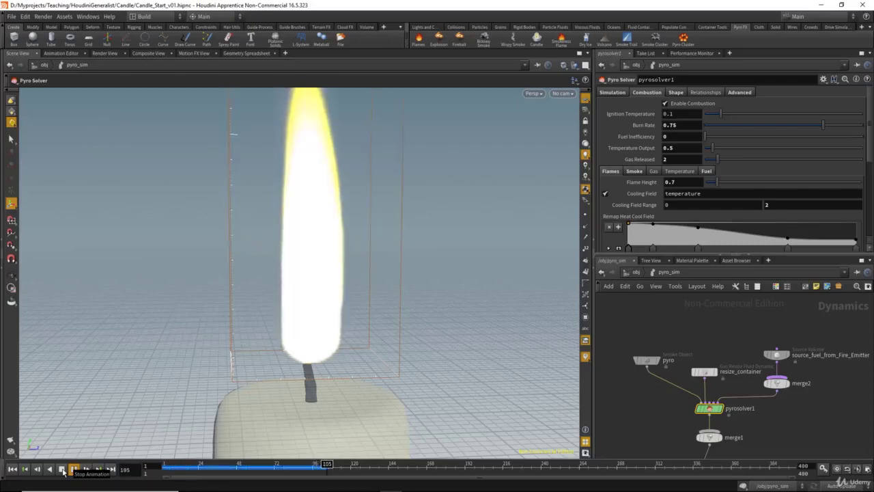
{"action": "left_click", "coordinate": [62, 469]}
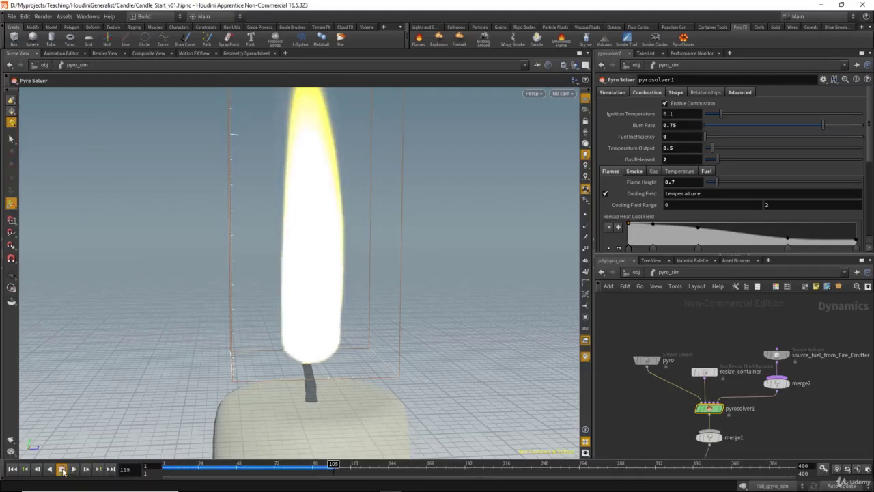
Step: Look through cam1 and scrub the simulated flame to frame 85
{"action": "left_click", "coordinate": [562, 93]}
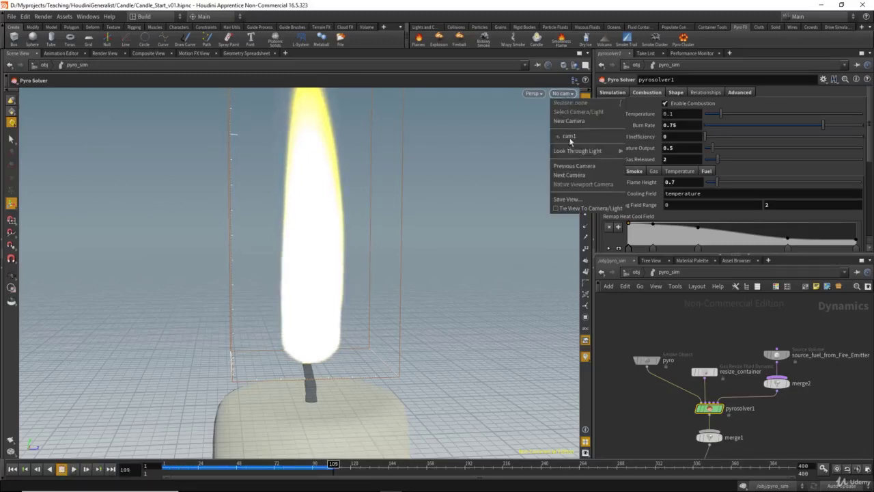
{"action": "left_click", "coordinate": [569, 136]}
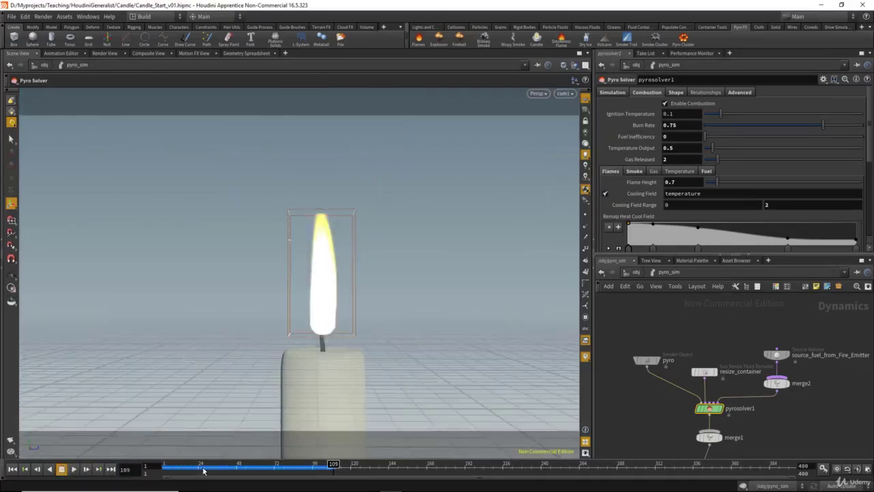
{"action": "left_click_drag", "start_coordinate": [203, 470], "coordinate": [295, 471]}
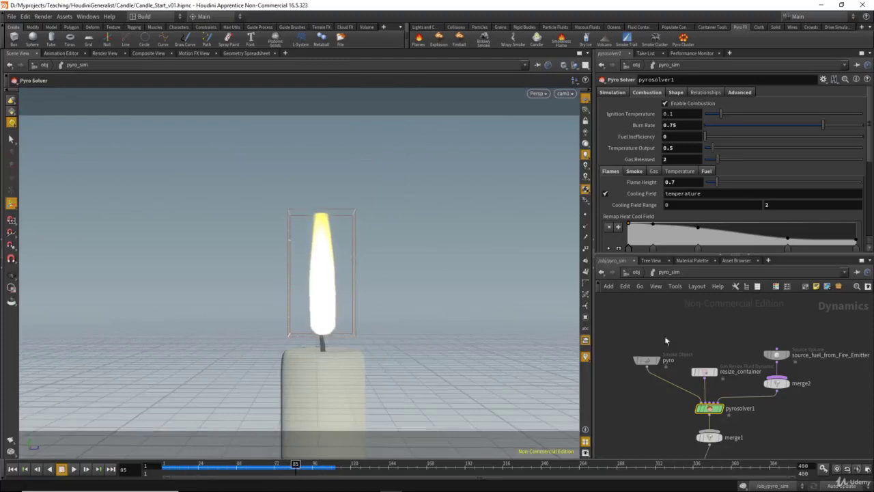
Step: Select the pyro smoke object and extend its container upward to a height of about 1.16
{"action": "middle_click_drag", "start_coordinate": [654, 326], "coordinate": [663, 328]}
{"action": "left_click", "coordinate": [656, 362]}
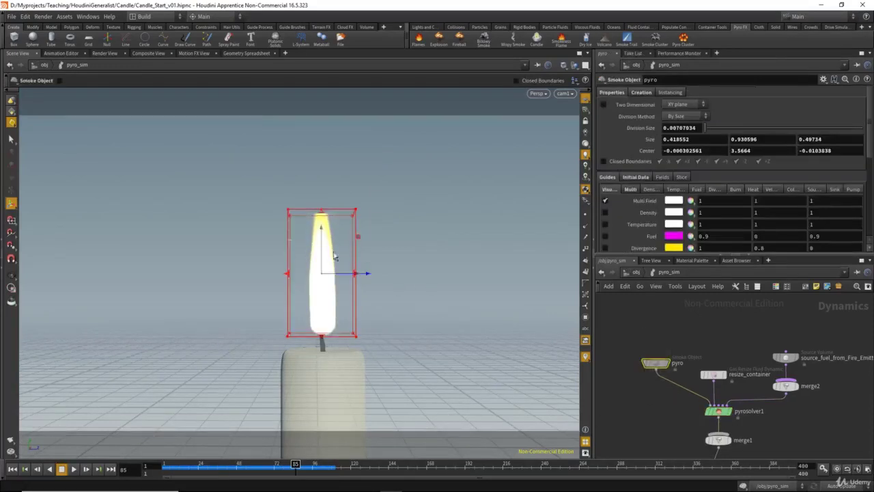
{"action": "left_click_drag", "start_coordinate": [323, 212], "coordinate": [321, 181]}
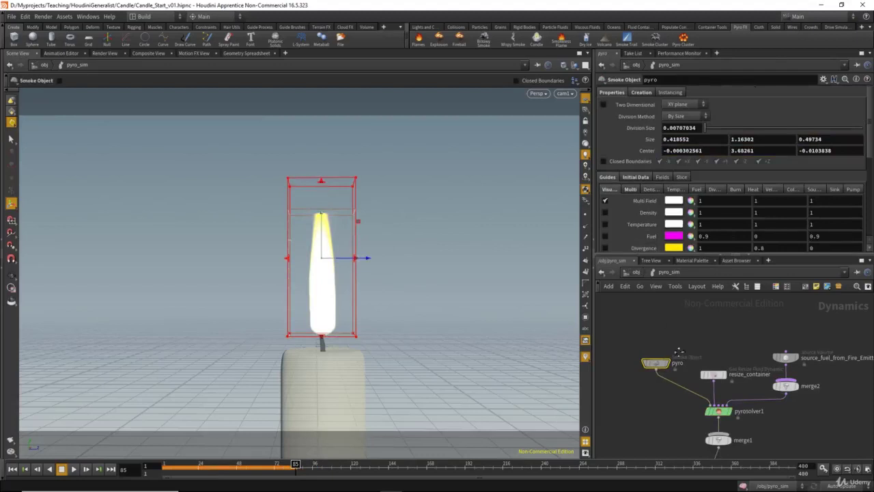
Step: Select pyrosolver1 again and review its simulation settings
{"action": "middle_click_drag", "start_coordinate": [677, 353], "coordinate": [656, 333]}
{"action": "left_click", "coordinate": [697, 392]}
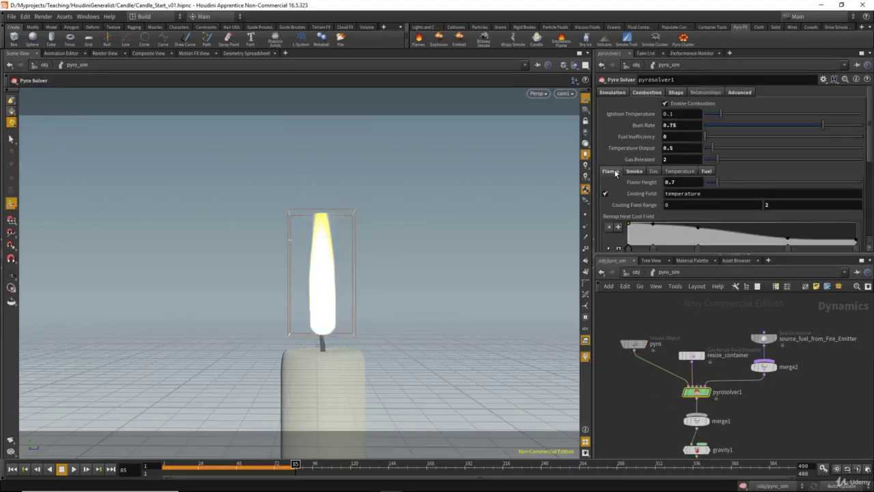
{"action": "left_click", "coordinate": [613, 93]}
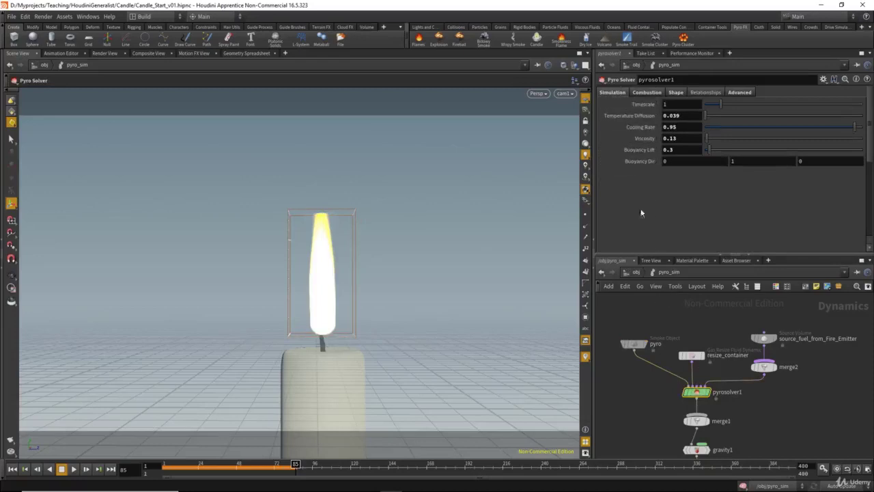
{"action": "key", "text": "u"}
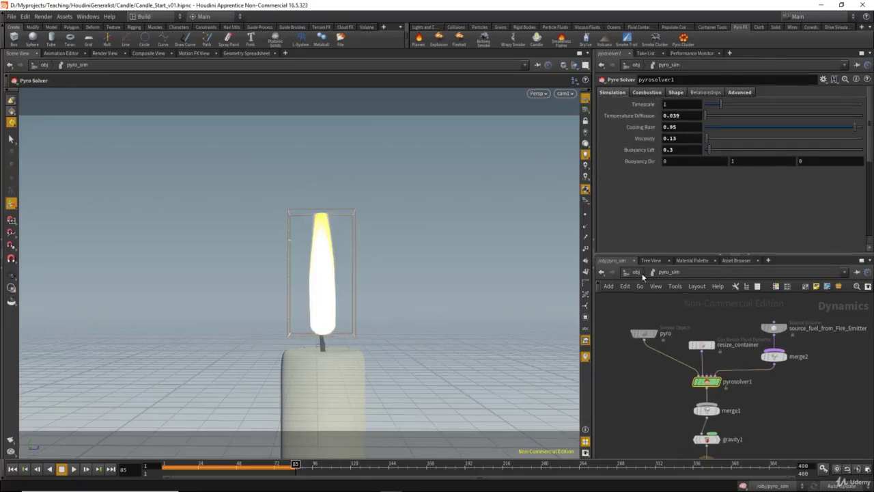
Step: Return to the object level and move the pyro_sim and pyro_import nodes apart, clear of the candle nodes
{"action": "left_click", "coordinate": [628, 330]}
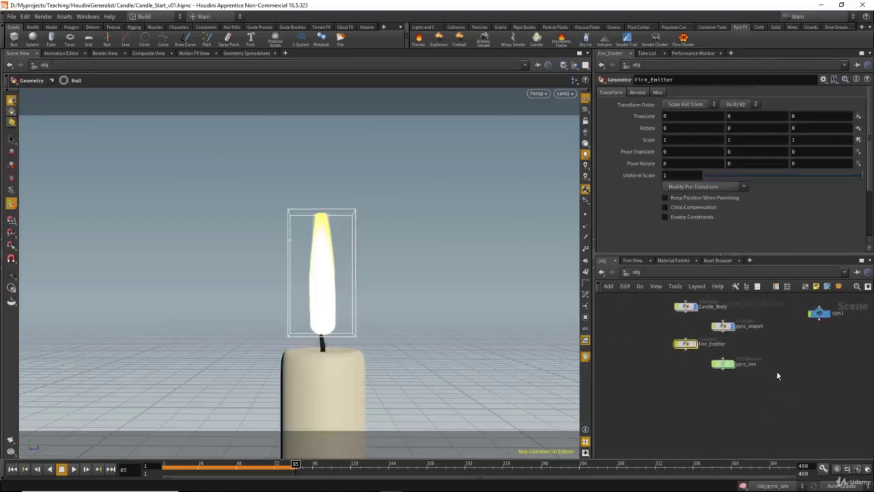
{"action": "left_click_drag", "start_coordinate": [734, 373], "coordinate": [798, 366]}
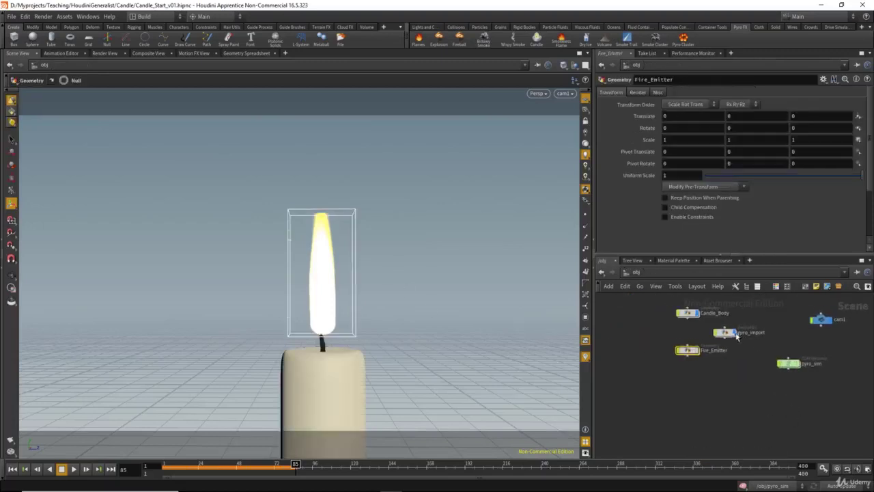
{"action": "left_click_drag", "start_coordinate": [734, 335], "coordinate": [628, 341]}
{"action": "middle_click_drag", "start_coordinate": [604, 344], "coordinate": [647, 355]}
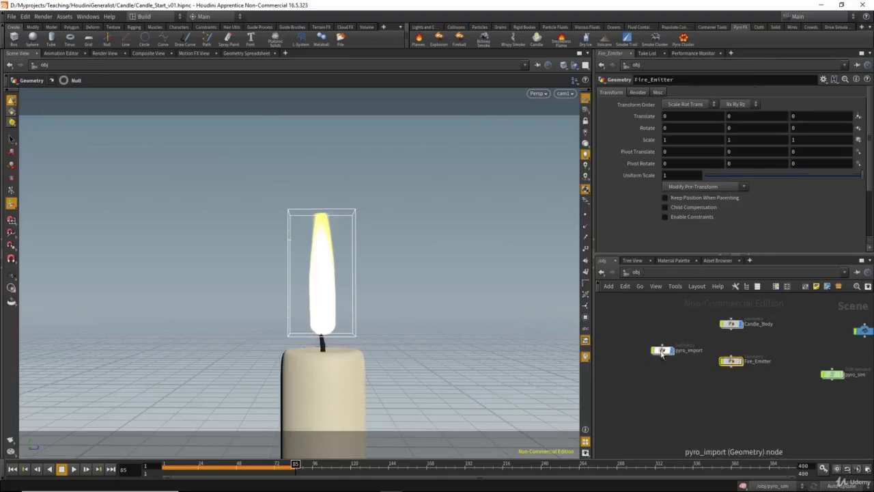
Step: Enter the pyro_import network, select import_pyrofields and show its settings for saving to file
{"action": "double_click", "coordinate": [662, 351]}
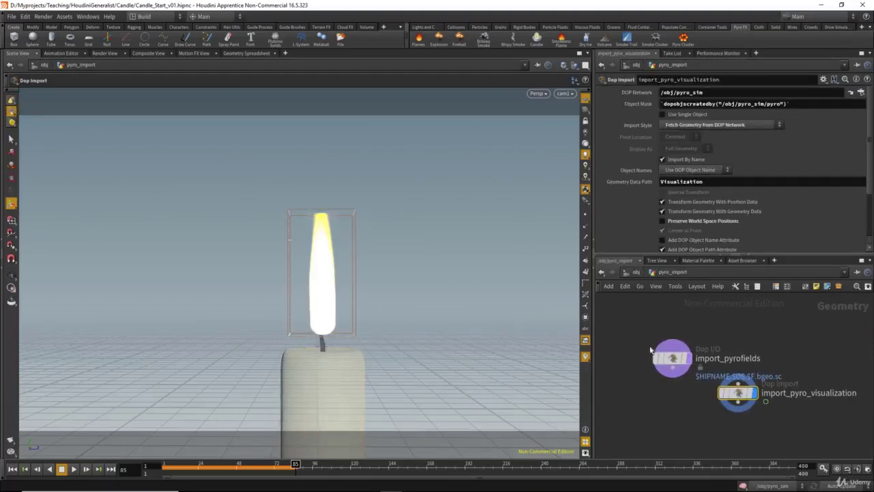
{"action": "mouse_move", "coordinate": [642, 339]}
{"action": "left_mouse_down"}
{"action": "mouse_move", "coordinate": [687, 380]}
{"action": "mouse_move", "coordinate": [644, 338]}
{"action": "left_mouse_up"}
{"action": "middle_click_drag", "start_coordinate": [640, 356], "coordinate": [659, 366]}
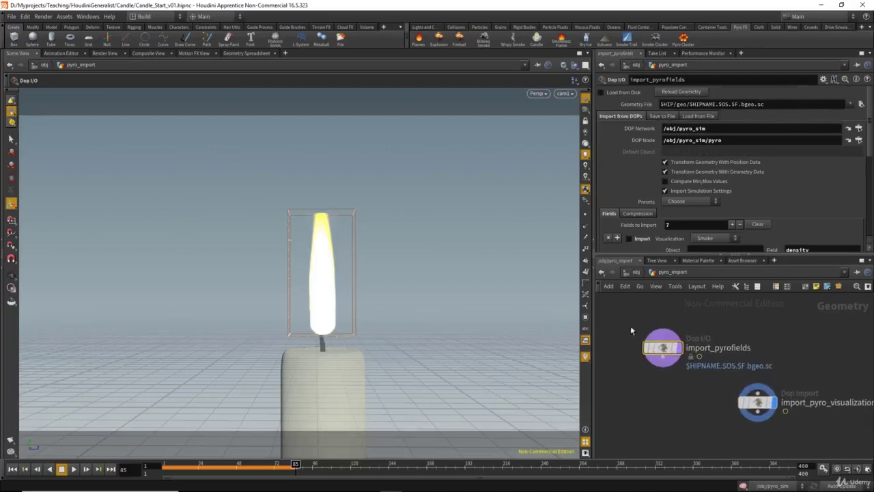
{"action": "left_click", "coordinate": [661, 115]}
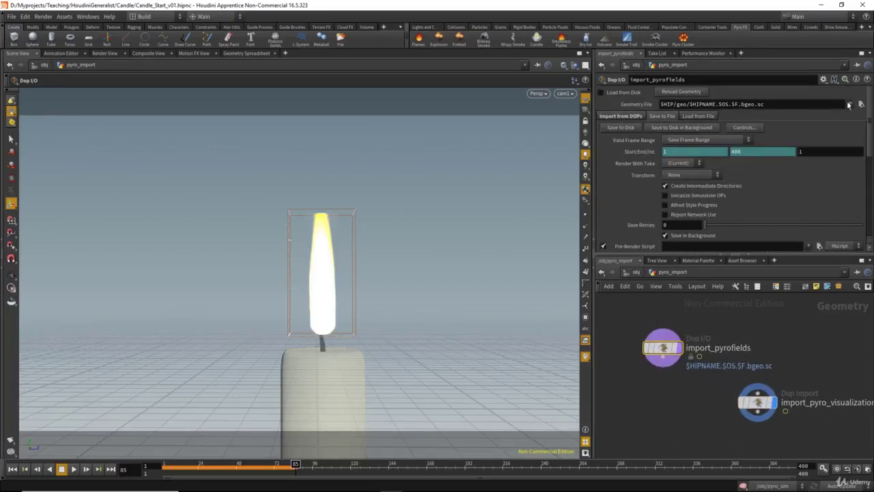
Step: Browse to the D:/temp/test folder as the location for import_pyrofields' geometry file
{"action": "left_click_drag", "start_coordinate": [771, 105], "coordinate": [689, 105]}
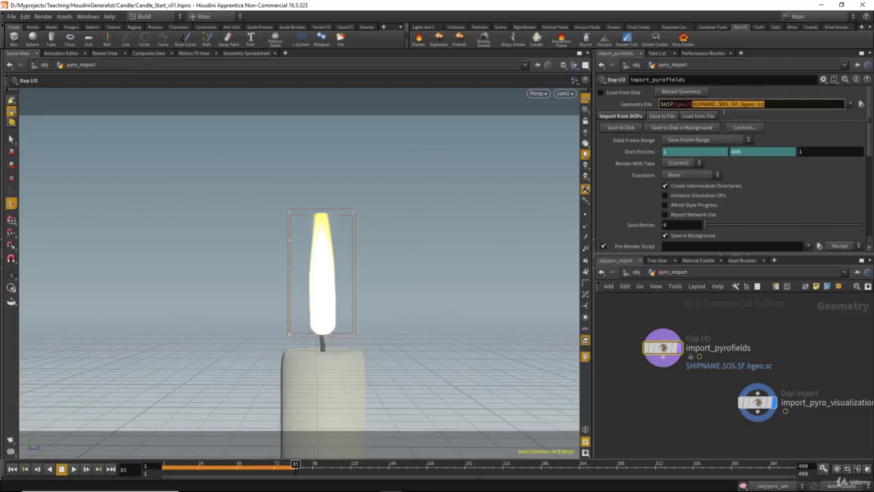
{"action": "left_click", "coordinate": [739, 104]}
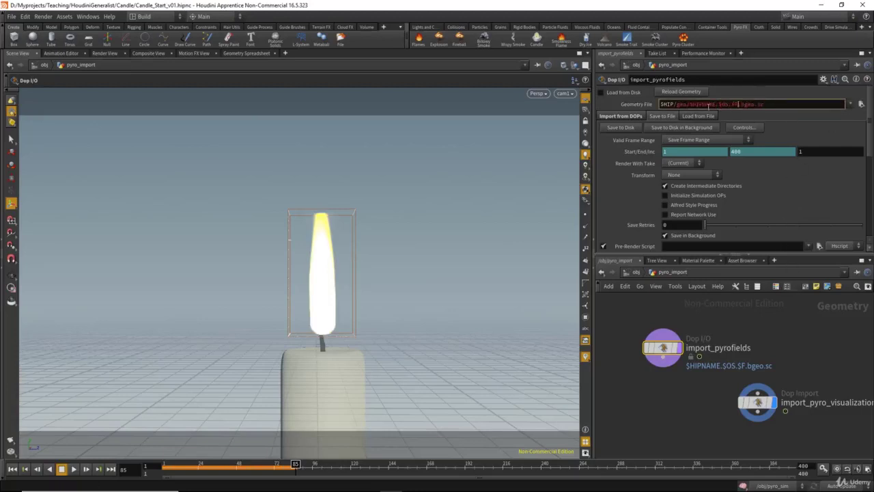
{"action": "middle_click_drag", "start_coordinate": [765, 370], "coordinate": [773, 371]}
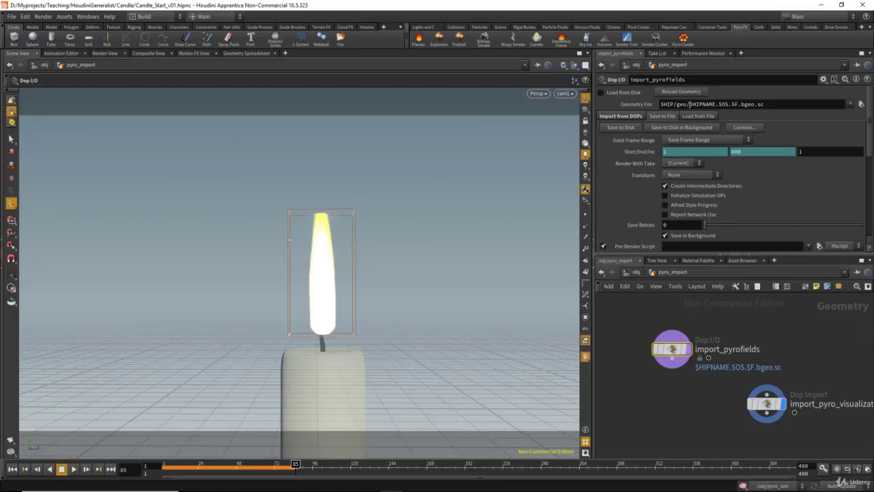
{"action": "left_click_drag", "start_coordinate": [690, 103], "coordinate": [711, 104]}
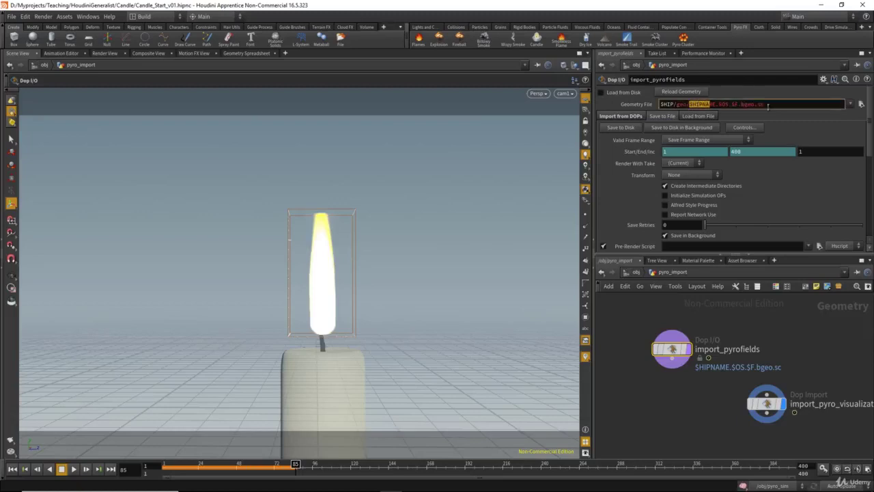
{"action": "left_click", "coordinate": [859, 105]}
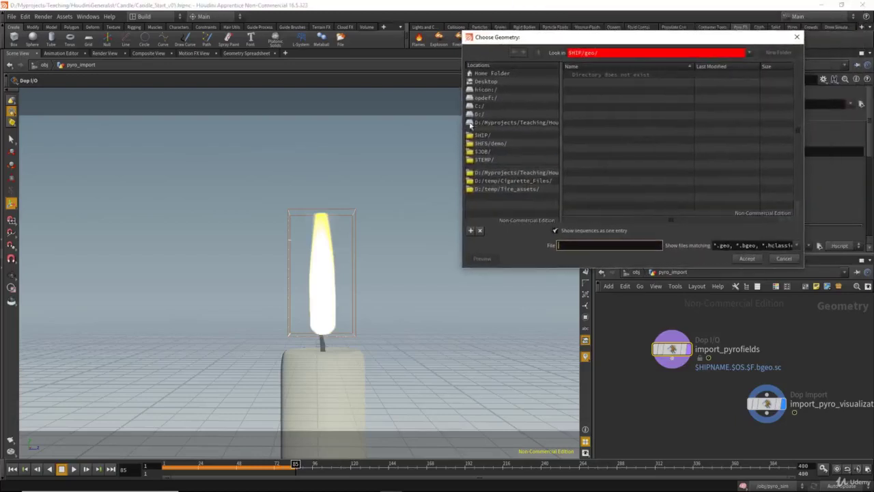
{"action": "left_click", "coordinate": [478, 115]}
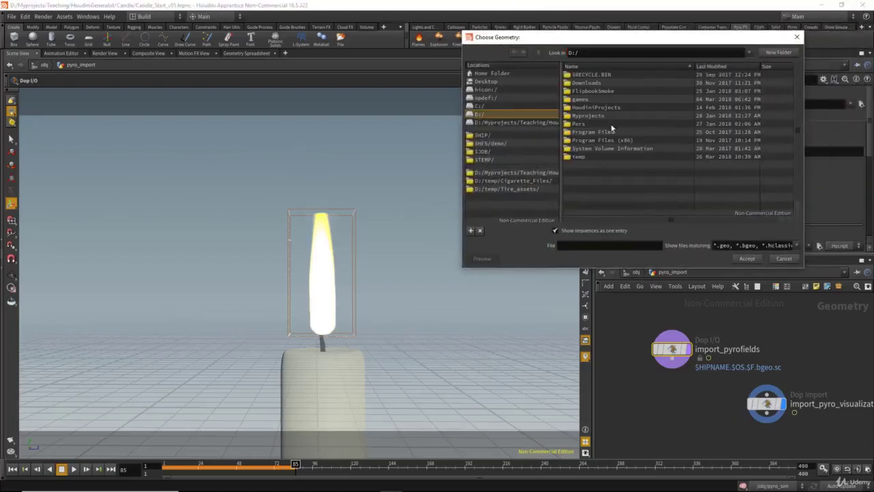
{"action": "double_click", "coordinate": [578, 157]}
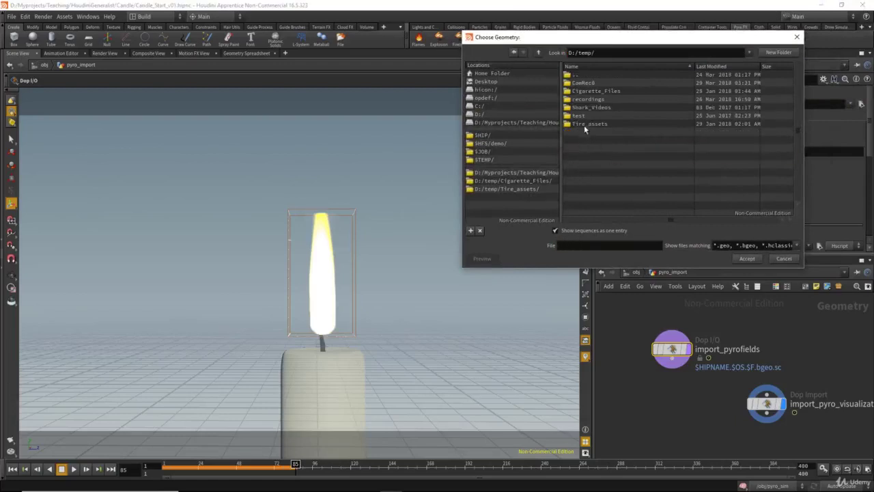
{"action": "double_click", "coordinate": [580, 116]}
Step: Name the geometry file sequence candle.$F.bgeo.sc and accept it as the output path
{"action": "left_click", "coordinate": [570, 247]}
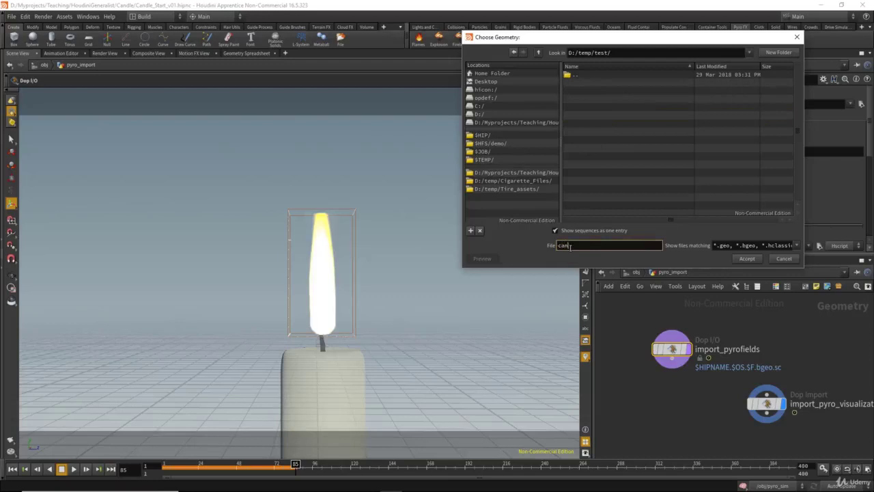
{"action": "type", "text": "candle."}
{"action": "left_click_drag", "start_coordinate": [646, 43], "coordinate": [517, 113]}
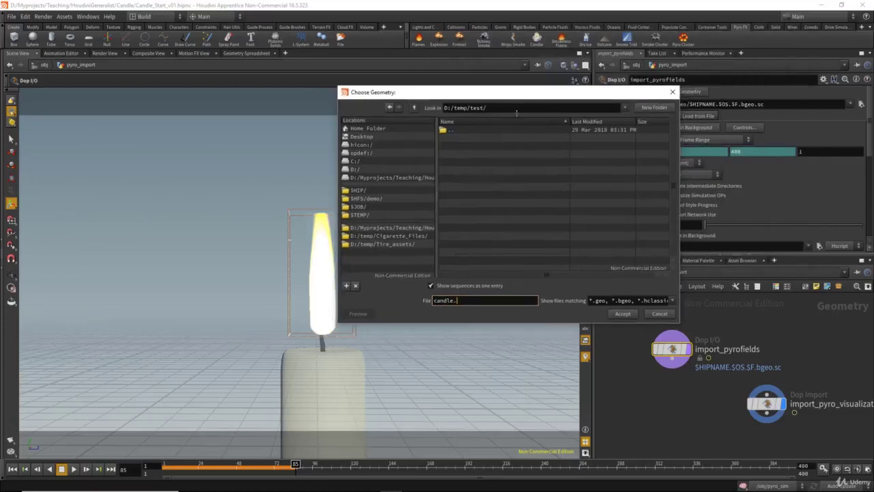
{"action": "type", "text": "$F.bgeo.sc"}
{"action": "left_click", "coordinate": [617, 315]}
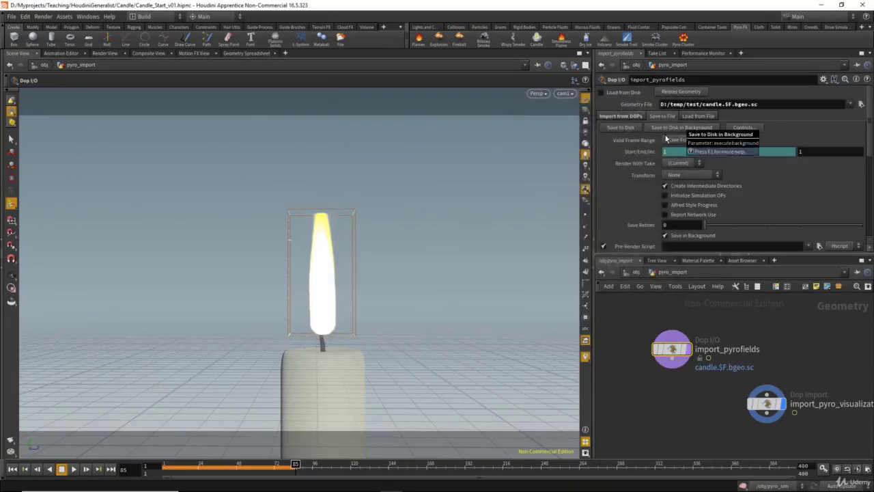
Step: Try to save the pyro fields to disk in the background, and save the scene as Candle_finish_v01.hipnc
{"action": "left_click", "coordinate": [675, 128]}
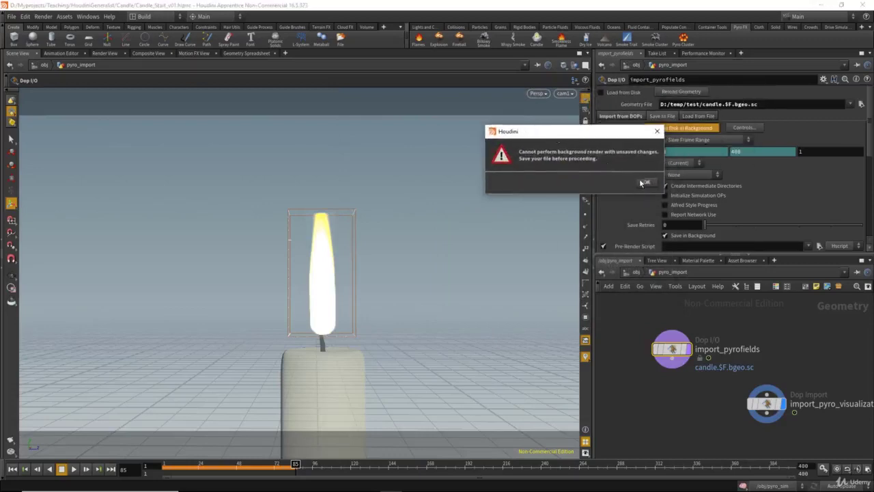
{"action": "left_click", "coordinate": [639, 178]}
{"action": "left_click", "coordinate": [12, 16]}
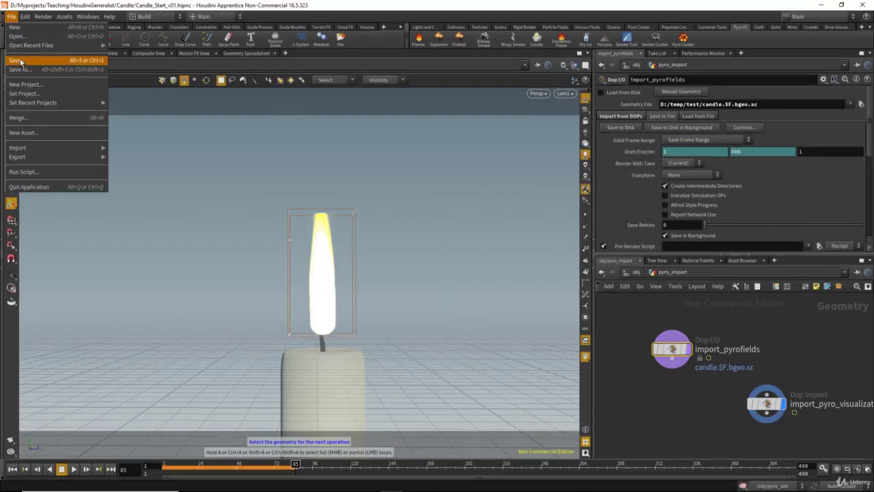
{"action": "left_click", "coordinate": [19, 69]}
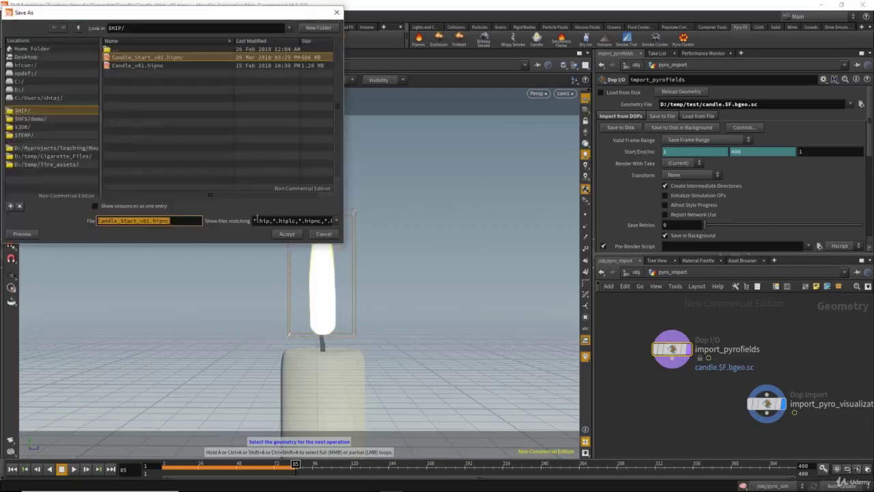
{"action": "left_click", "coordinate": [133, 220]}
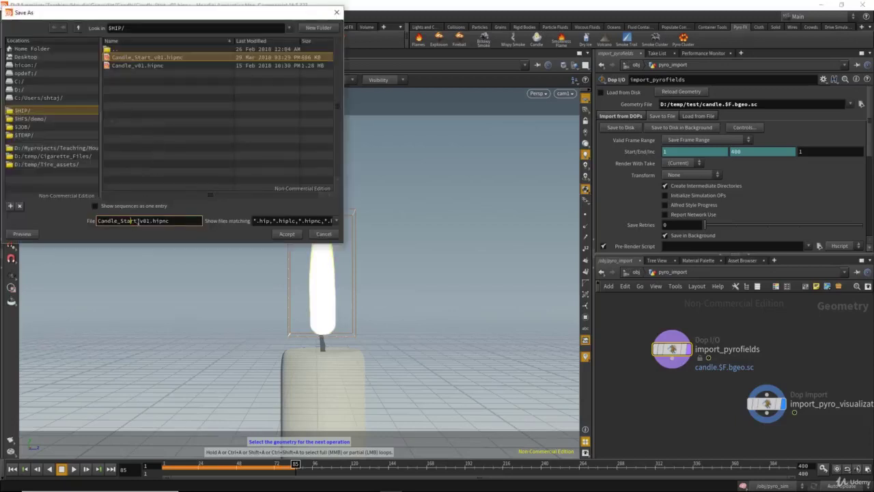
{"action": "left_click_drag", "start_coordinate": [137, 221], "coordinate": [120, 220]}
{"action": "type", "text": "finish"}
{"action": "left_click", "coordinate": [286, 234]}
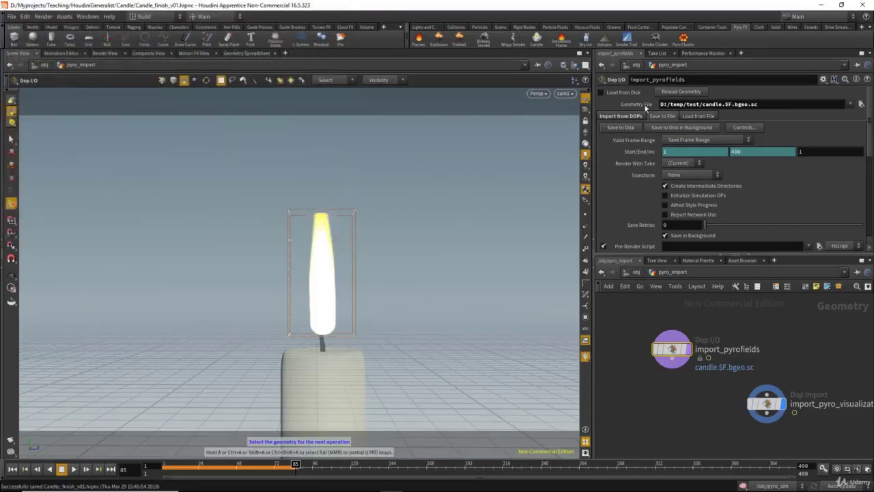
Step: Start saving the pyro fields to disk in the background, check the job in the Render Manager and close it
{"action": "left_click", "coordinate": [672, 129]}
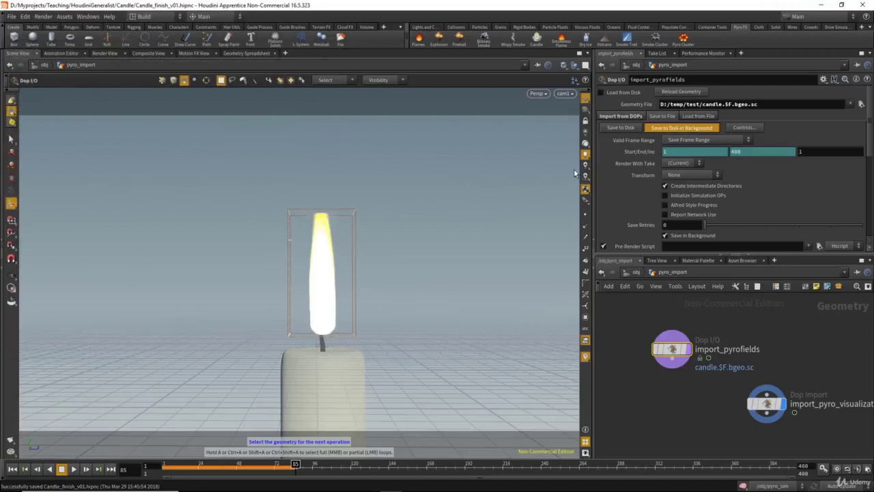
{"action": "left_click", "coordinate": [588, 194]}
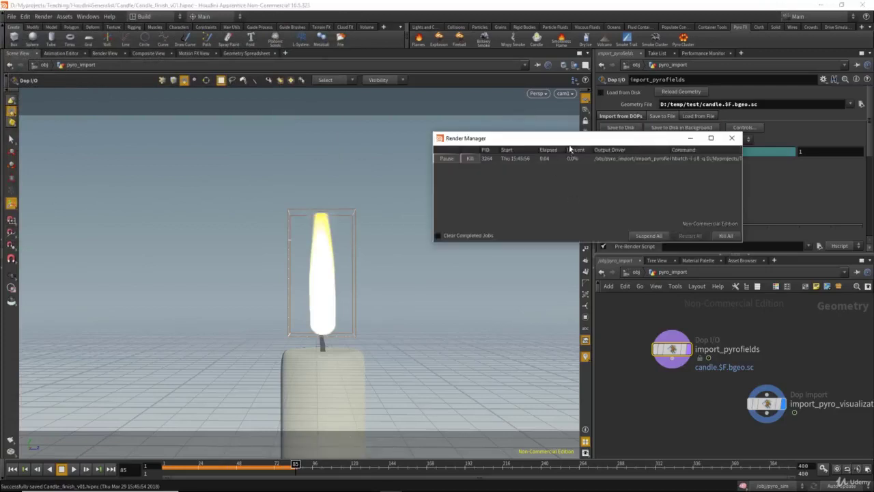
{"action": "left_click_drag", "start_coordinate": [488, 140], "coordinate": [277, 163]}
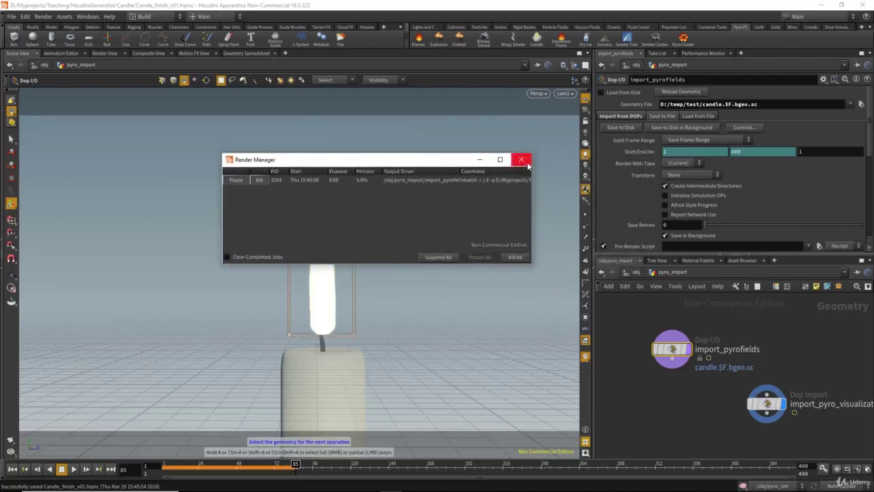
{"action": "left_click", "coordinate": [521, 160]}
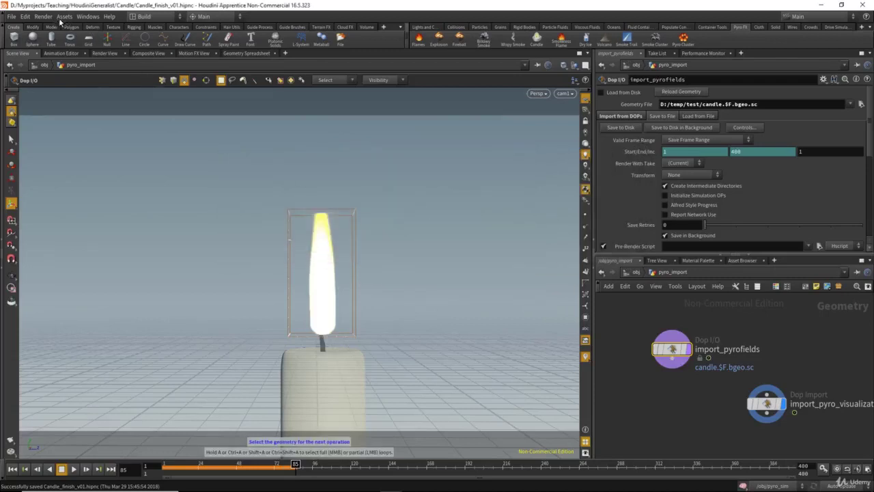
Step: Check the background save job in the render scheduler again and enable Load from Disk on import_pyrofields
{"action": "left_click", "coordinate": [43, 16]}
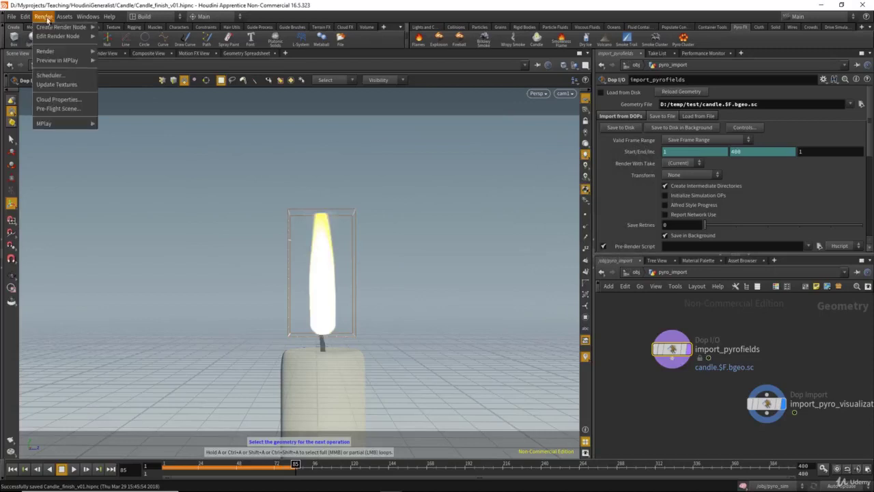
{"action": "left_click", "coordinate": [57, 76]}
{"action": "left_click_drag", "start_coordinate": [345, 166], "coordinate": [322, 162]}
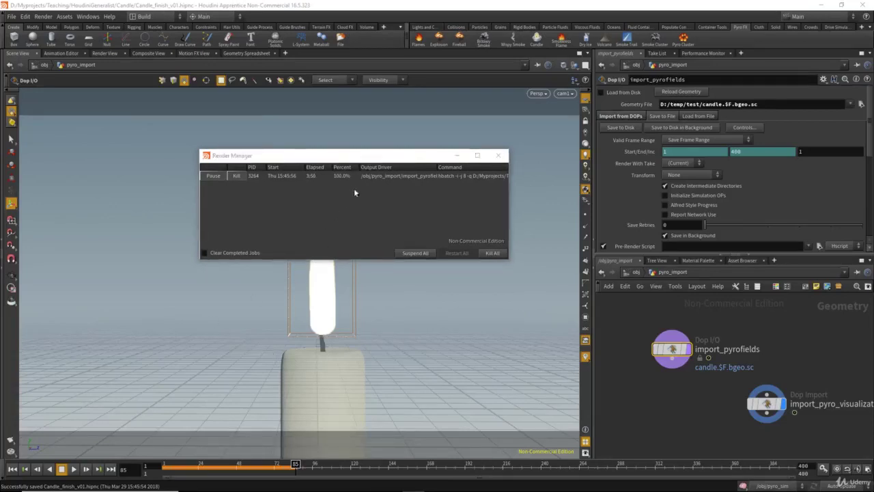
{"action": "left_click", "coordinate": [500, 158]}
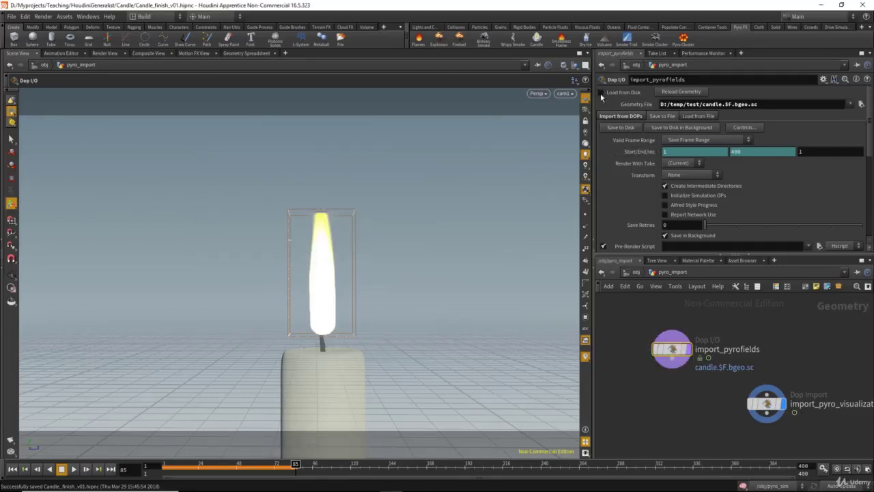
{"action": "left_click", "coordinate": [601, 93]}
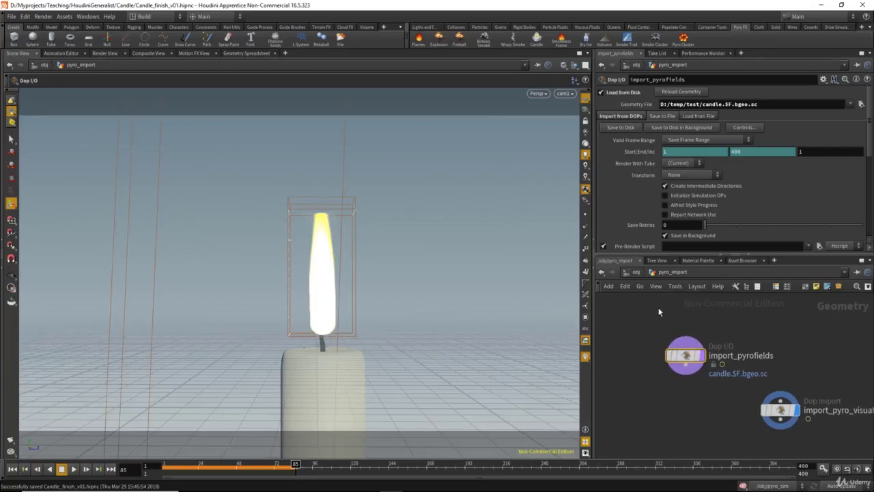
Step: Select the candle pyro shader among the scene materials and examine its general smoke, fire and color ramp settings
{"action": "left_click", "coordinate": [695, 260]}
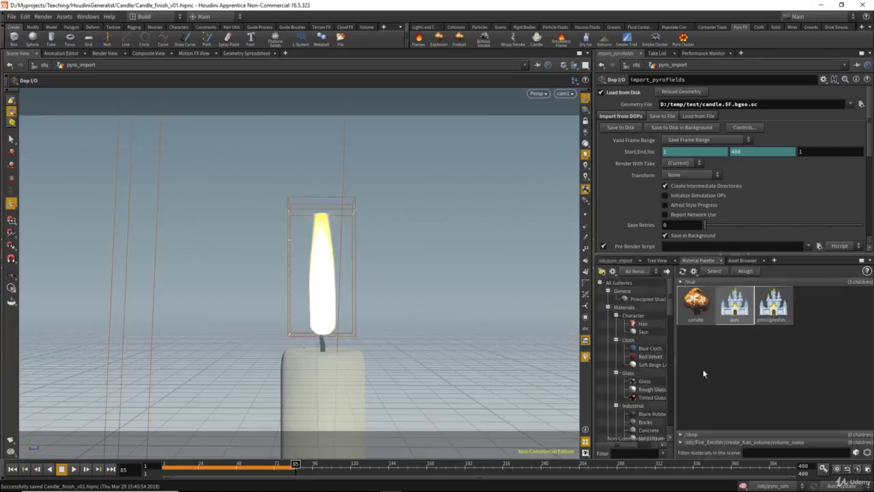
{"action": "left_click", "coordinate": [697, 316]}
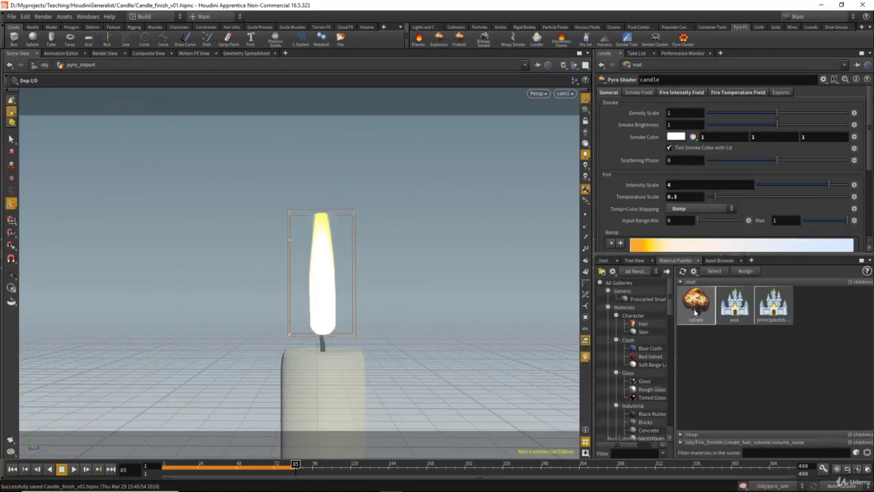
{"action": "scroll", "coordinate": [640, 215], "scroll_direction": "down", "scroll_amount": 3}
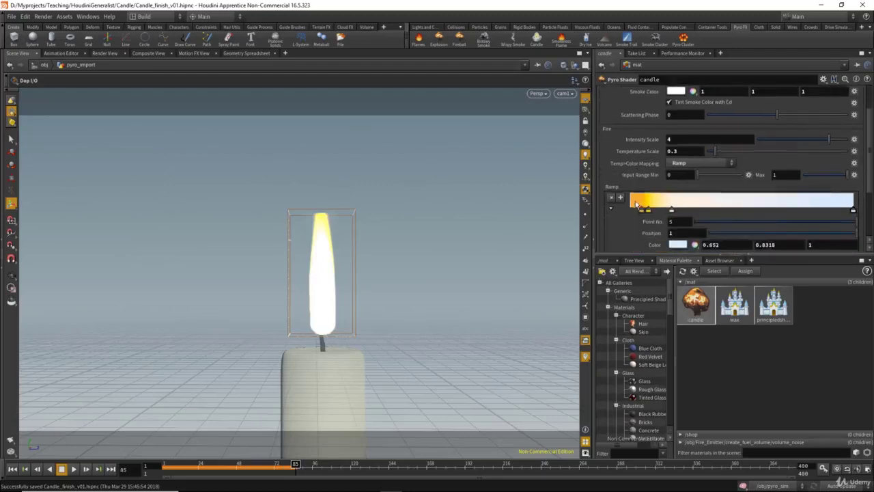
{"action": "scroll", "coordinate": [633, 223], "scroll_direction": "up", "scroll_amount": 5}
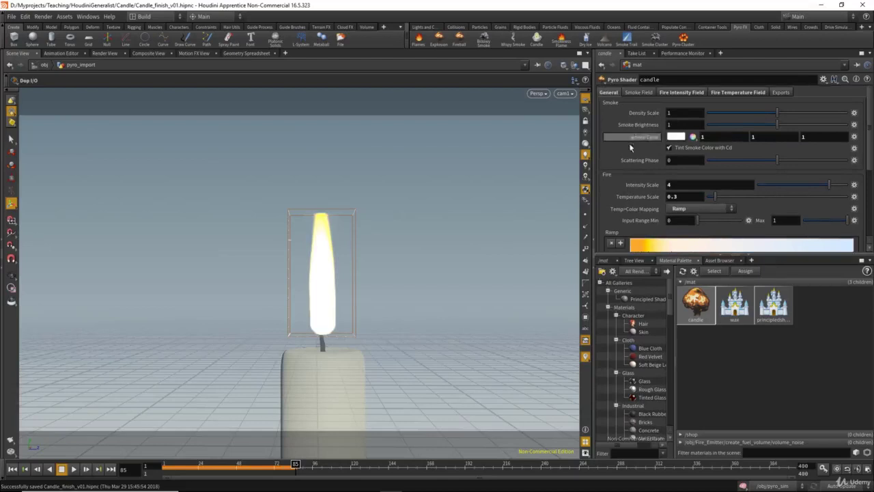
{"action": "scroll", "coordinate": [629, 162], "scroll_direction": "down", "scroll_amount": 2}
{"action": "scroll", "coordinate": [623, 170], "scroll_direction": "up", "scroll_amount": 2}
{"action": "scroll", "coordinate": [621, 198], "scroll_direction": "down", "scroll_amount": 2}
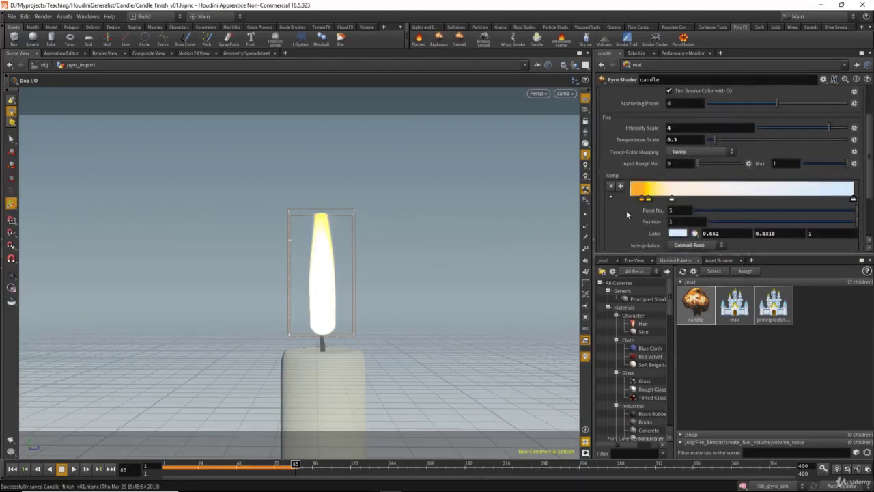
{"action": "scroll", "coordinate": [626, 210], "scroll_direction": "up", "scroll_amount": 2}
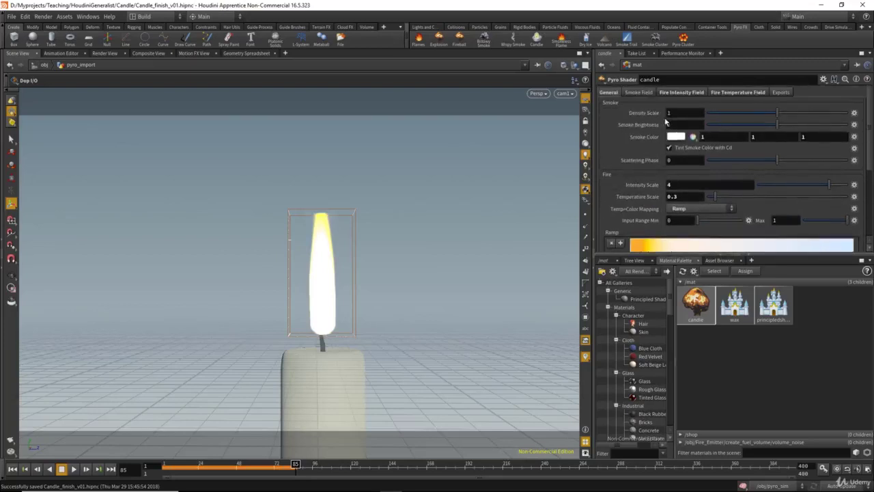
Step: Examine the color ramp points of the candle pyro shader, including their positions and colors, along with its general fire settings
{"action": "scroll", "coordinate": [648, 177], "scroll_direction": "down", "scroll_amount": 2}
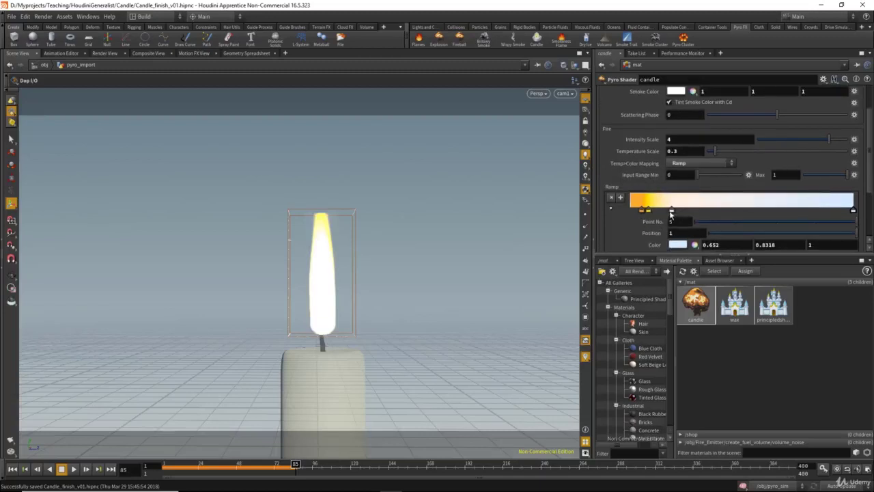
{"action": "left_click", "coordinate": [671, 210]}
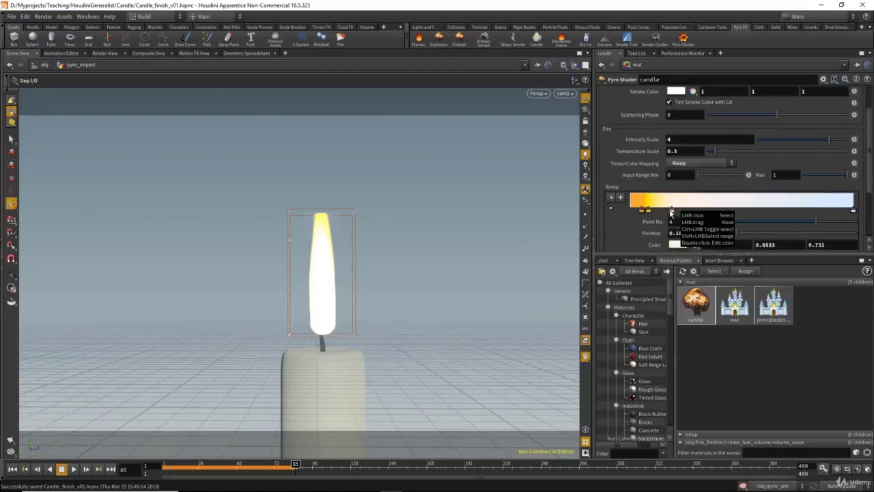
{"action": "left_click", "coordinate": [853, 212]}
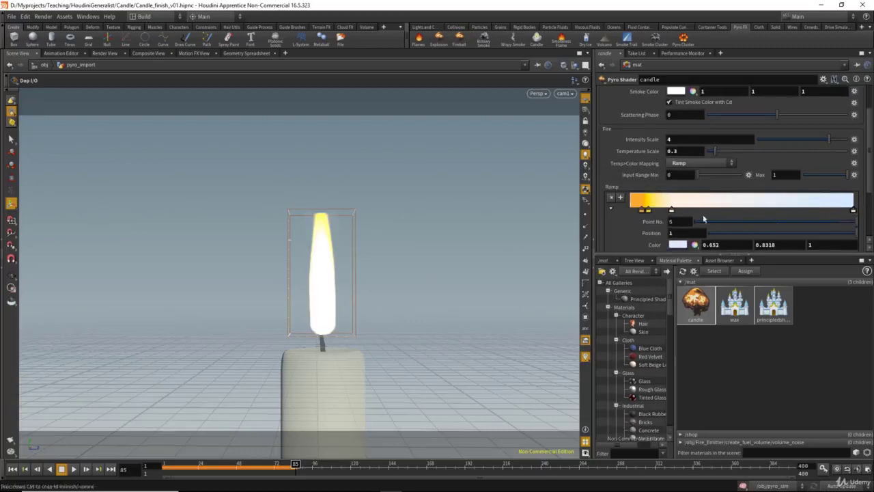
{"action": "left_click", "coordinate": [648, 210]}
{"action": "left_click", "coordinate": [641, 209]}
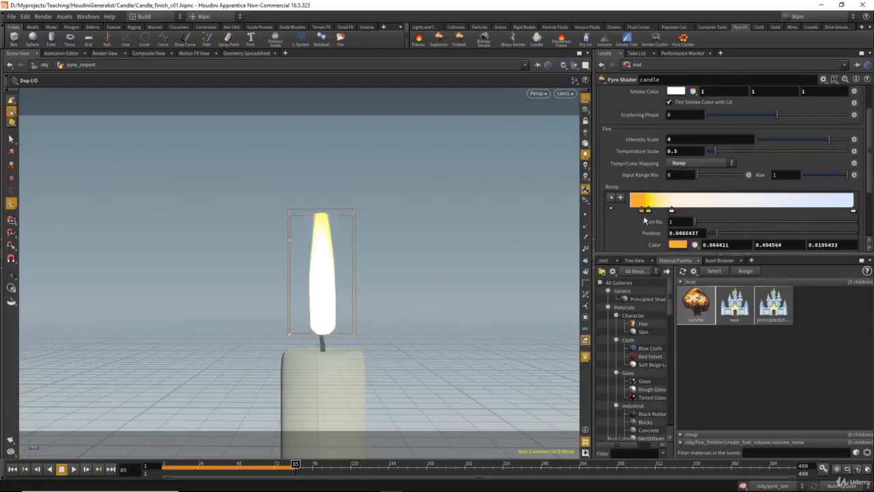
{"action": "scroll", "coordinate": [634, 216], "scroll_direction": "down", "scroll_amount": 3}
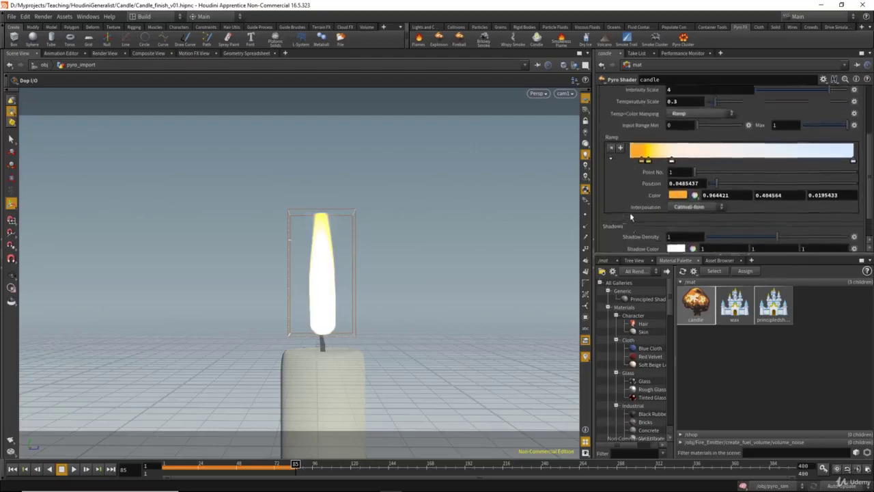
{"action": "scroll", "coordinate": [630, 217], "scroll_direction": "up", "scroll_amount": 6}
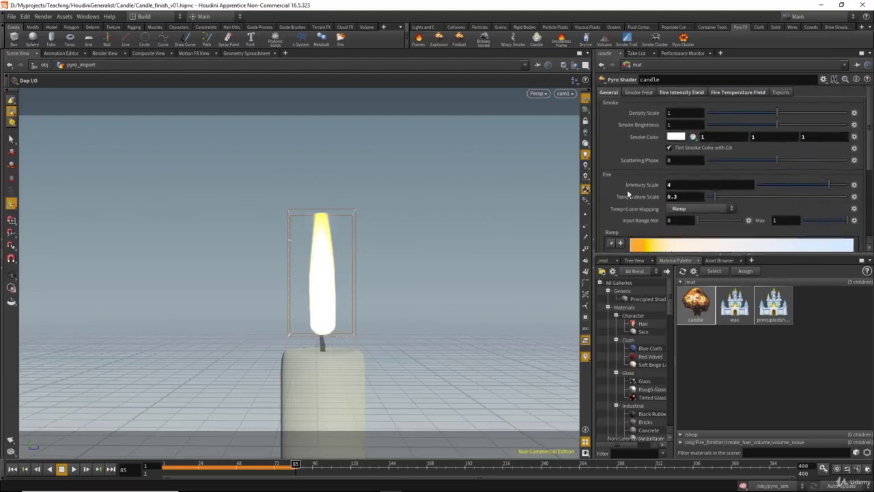
{"action": "scroll", "coordinate": [624, 175], "scroll_direction": "down", "scroll_amount": 3}
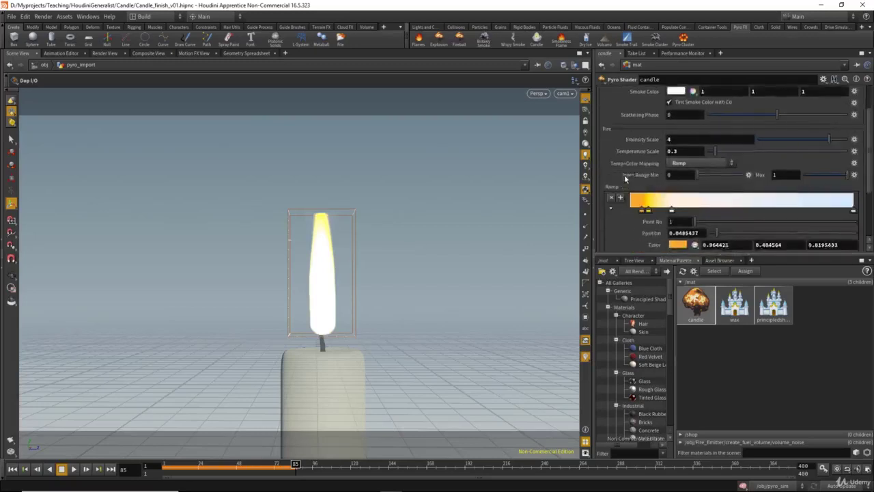
{"action": "scroll", "coordinate": [624, 175], "scroll_direction": "up", "scroll_amount": 3}
{"action": "left_click", "coordinate": [639, 93]}
{"action": "left_click", "coordinate": [613, 93]}
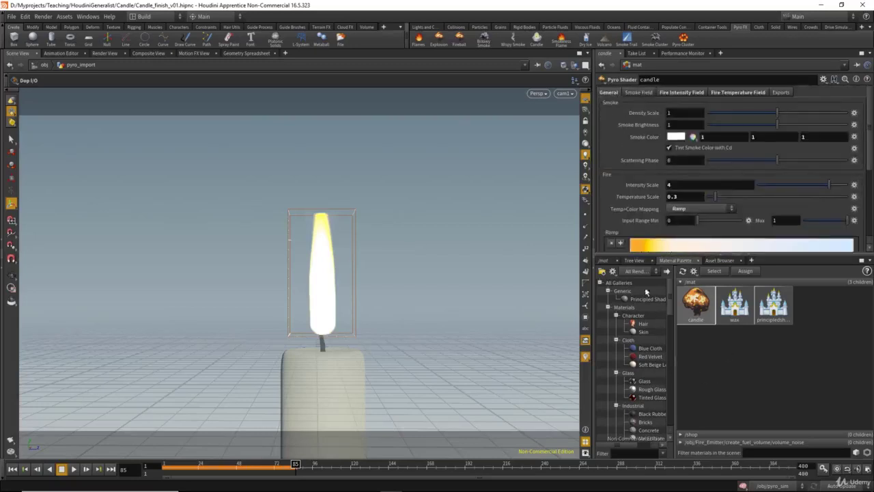
Step: Select the wax shader in the mat network and examine its base color, specular, reflection, transparency, subsurface scattering and emission settings
{"action": "left_click", "coordinate": [602, 262]}
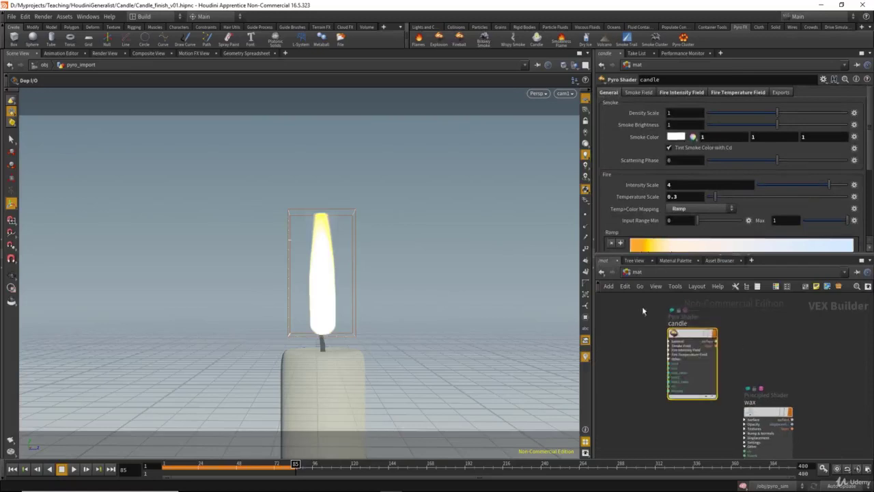
{"action": "scroll", "coordinate": [639, 176], "scroll_direction": "down", "scroll_amount": 3}
{"action": "scroll", "coordinate": [639, 174], "scroll_direction": "up", "scroll_amount": 3}
{"action": "middle_click_drag", "start_coordinate": [787, 356], "coordinate": [737, 298]}
{"action": "left_click_drag", "start_coordinate": [767, 330], "coordinate": [703, 379]}
{"action": "scroll", "coordinate": [640, 194], "scroll_direction": "down", "scroll_amount": 10}
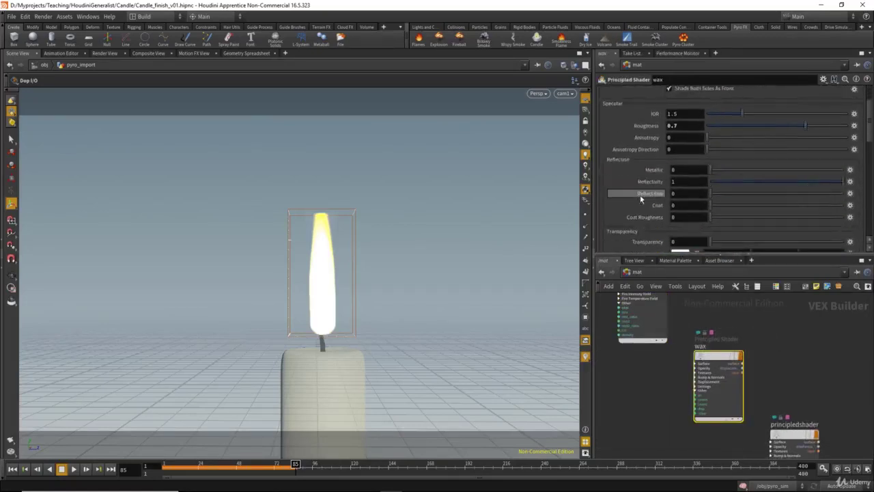
{"action": "scroll", "coordinate": [637, 197], "scroll_direction": "down", "scroll_amount": 2}
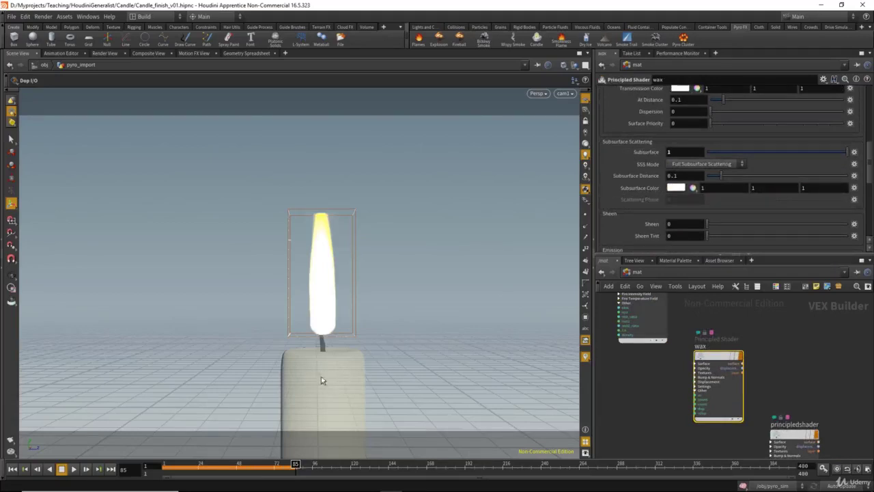
{"action": "scroll", "coordinate": [647, 229], "scroll_direction": "down", "scroll_amount": 4}
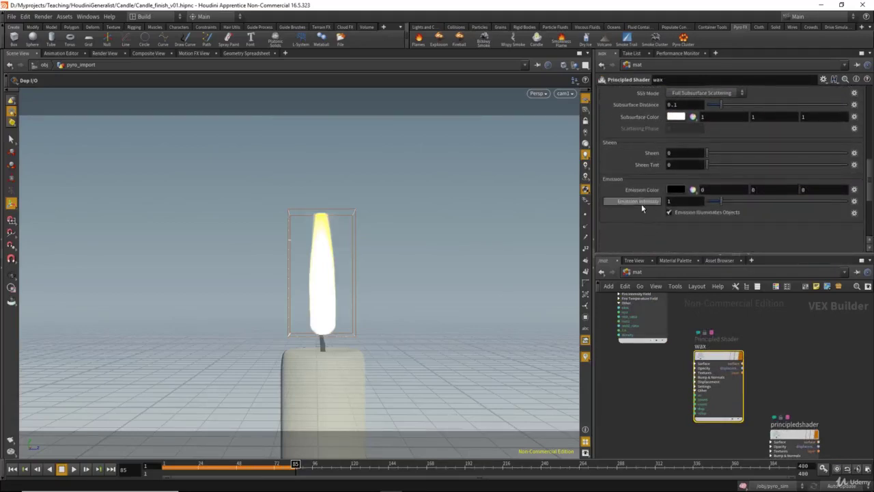
{"action": "scroll", "coordinate": [638, 213], "scroll_direction": "up", "scroll_amount": 9}
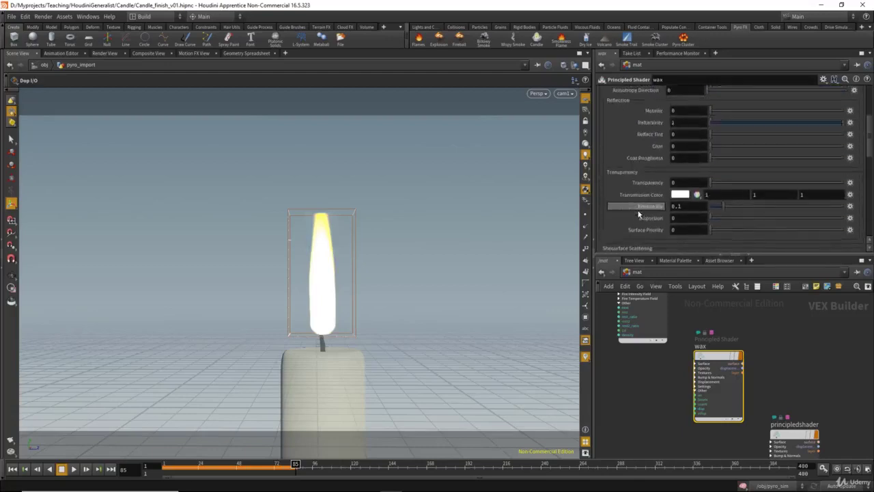
{"action": "scroll", "coordinate": [638, 211], "scroll_direction": "up", "scroll_amount": 6}
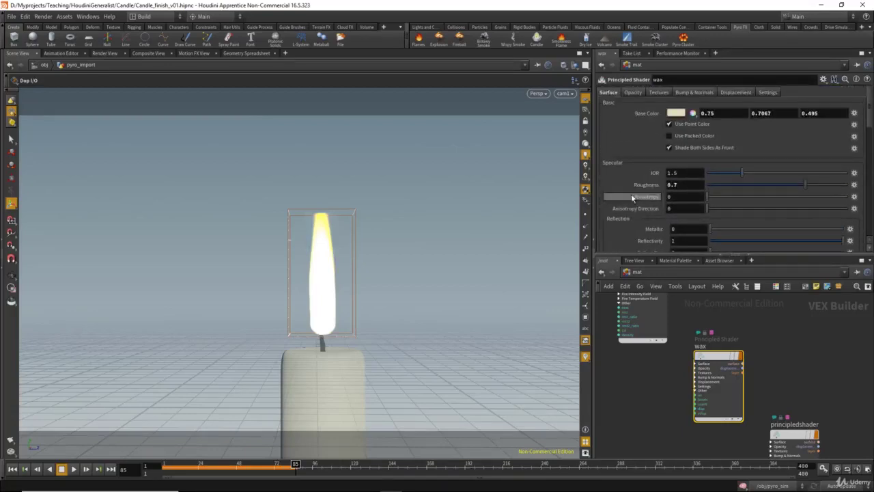
{"action": "scroll", "coordinate": [635, 196], "scroll_direction": "down", "scroll_amount": 3}
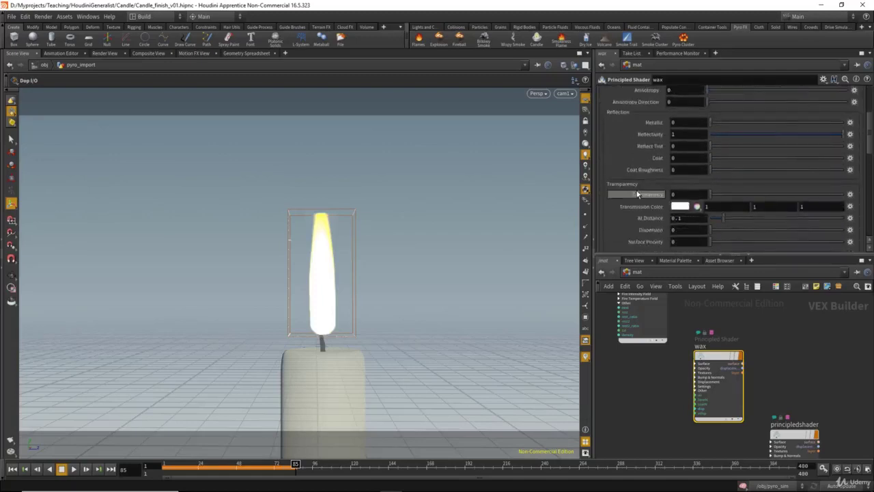
{"action": "scroll", "coordinate": [638, 195], "scroll_direction": "up", "scroll_amount": 4}
{"action": "scroll", "coordinate": [636, 188], "scroll_direction": "down", "scroll_amount": 4}
{"action": "scroll", "coordinate": [636, 195], "scroll_direction": "up", "scroll_amount": 4}
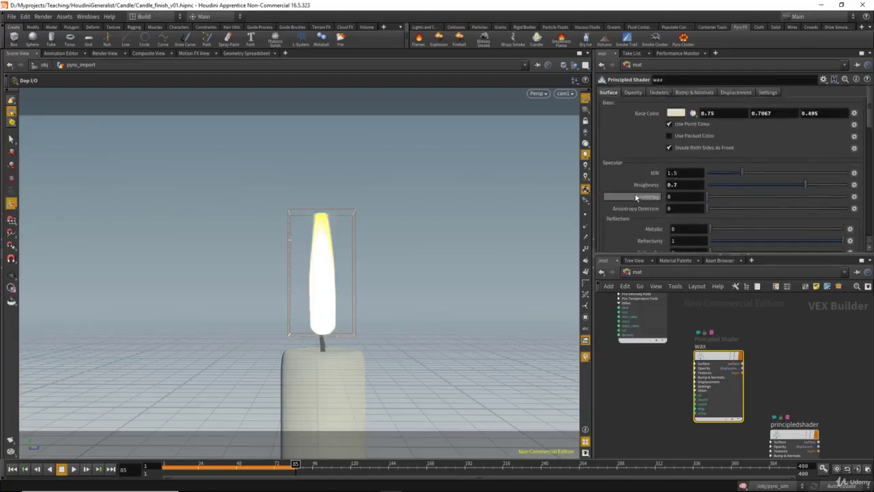
{"action": "scroll", "coordinate": [635, 198], "scroll_direction": "down", "scroll_amount": 3}
{"action": "scroll", "coordinate": [635, 196], "scroll_direction": "down", "scroll_amount": 5}
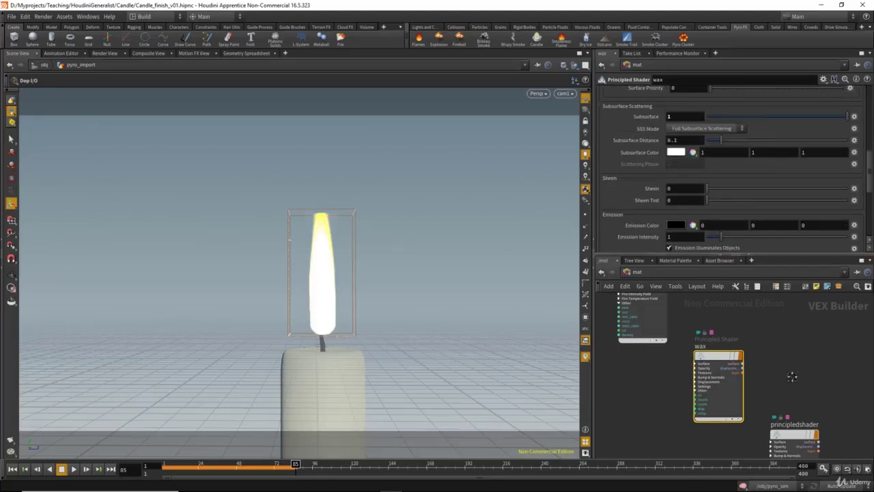
Step: Select the principledshader node in the mat network and examine its base color, specular and subsurface settings
{"action": "middle_click_drag", "start_coordinate": [792, 376], "coordinate": [728, 323]}
{"action": "left_click_drag", "start_coordinate": [737, 339], "coordinate": [681, 399]}
{"action": "middle_click_drag", "start_coordinate": [675, 383], "coordinate": [672, 392]}
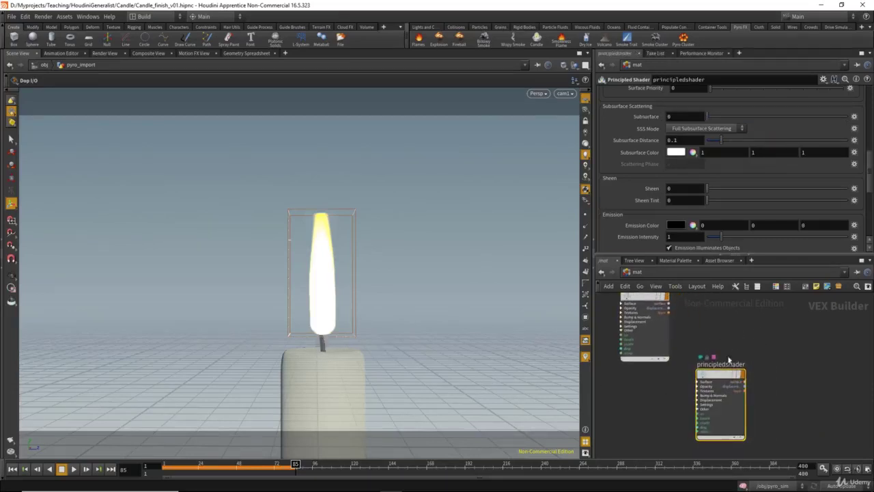
{"action": "scroll", "coordinate": [632, 194], "scroll_direction": "up", "scroll_amount": 5}
{"action": "scroll", "coordinate": [632, 192], "scroll_direction": "up", "scroll_amount": 5}
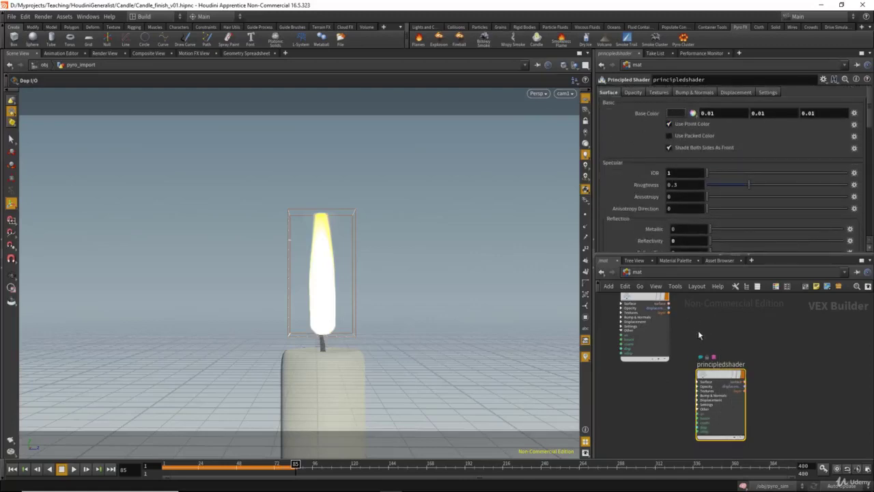
{"action": "middle_click_drag", "start_coordinate": [698, 334], "coordinate": [728, 352]}
Step: Go to the out network, select mantra_ipr and examine its render and sampling settings, including pixel samples and the quality values
{"action": "left_click", "coordinate": [659, 273]}
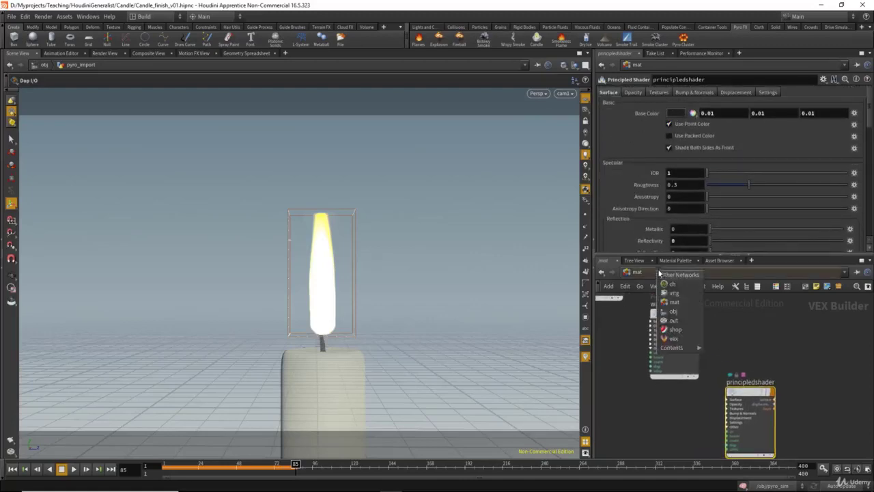
{"action": "left_click", "coordinate": [673, 320]}
{"action": "middle_click_drag", "start_coordinate": [717, 342], "coordinate": [715, 341]}
{"action": "left_click_drag", "start_coordinate": [665, 336], "coordinate": [732, 394]}
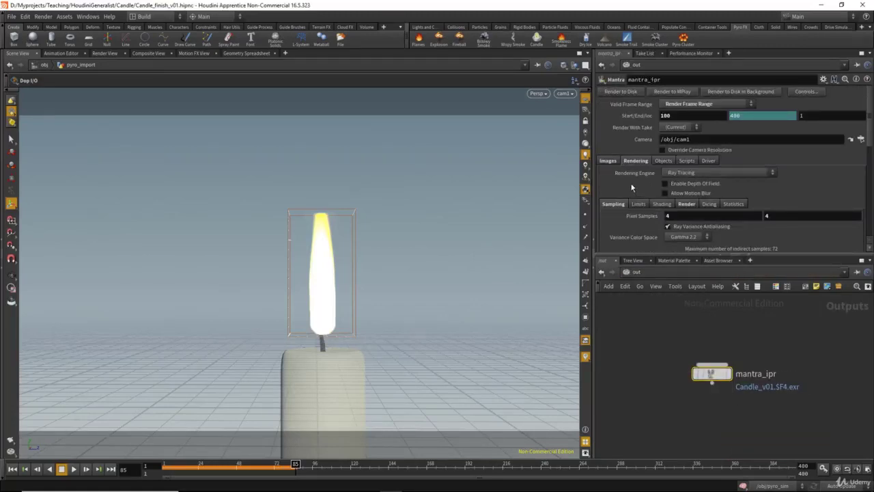
{"action": "scroll", "coordinate": [631, 184], "scroll_direction": "down", "scroll_amount": 3}
{"action": "scroll", "coordinate": [631, 184], "scroll_direction": "up", "scroll_amount": 2}
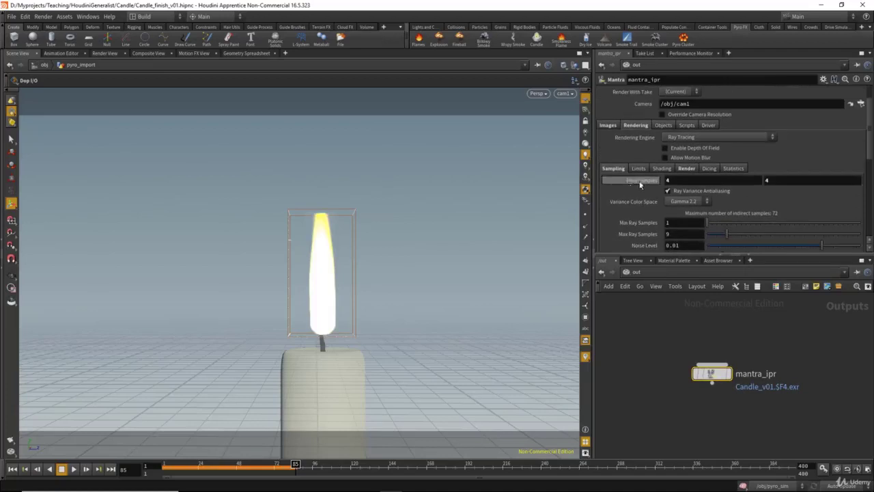
{"action": "left_click", "coordinate": [686, 169]}
{"action": "scroll", "coordinate": [634, 195], "scroll_direction": "up", "scroll_amount": 2}
{"action": "scroll", "coordinate": [628, 203], "scroll_direction": "down", "scroll_amount": 2}
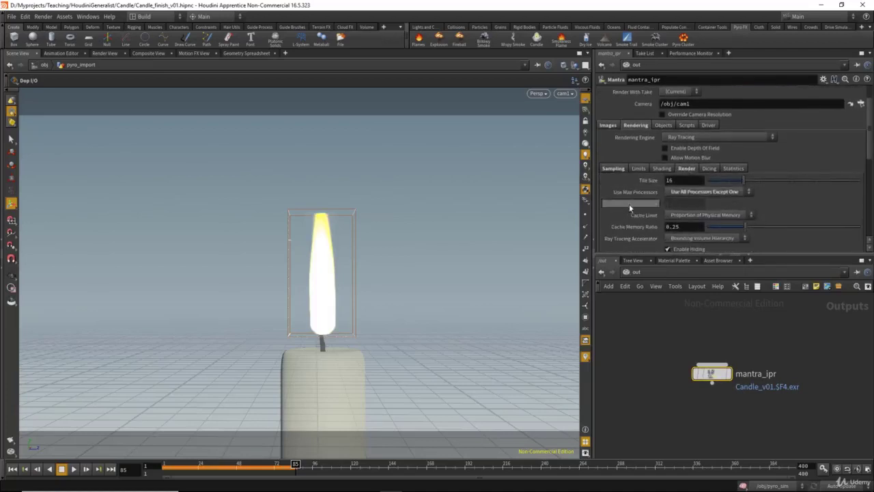
{"action": "left_click", "coordinate": [613, 169]}
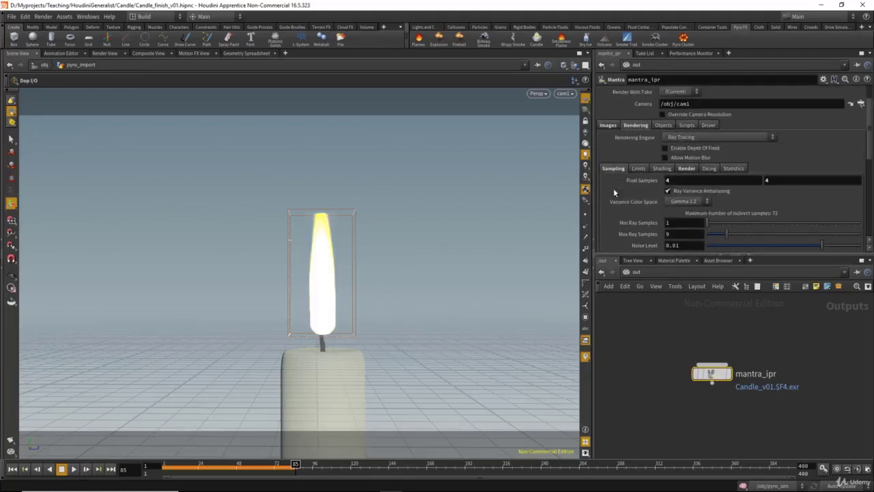
{"action": "scroll", "coordinate": [614, 189], "scroll_direction": "down", "scroll_amount": 3}
{"action": "scroll", "coordinate": [618, 189], "scroll_direction": "up", "scroll_amount": 3}
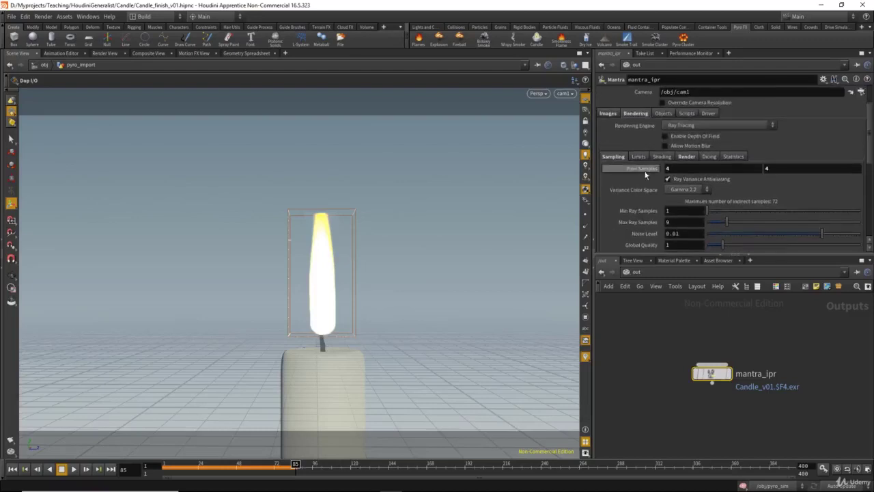
{"action": "scroll", "coordinate": [615, 233], "scroll_direction": "down", "scroll_amount": 3}
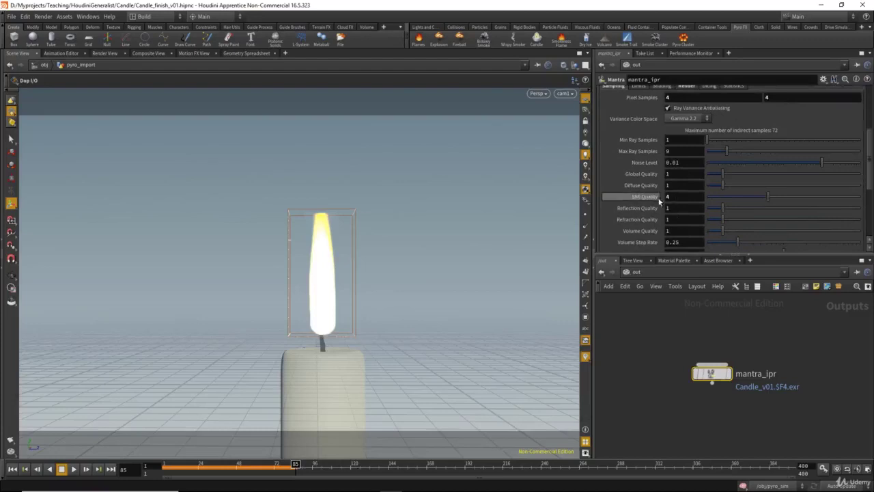
Step: Select the wax material among the scene materials and recheck its subsurface scattering settings
{"action": "left_click", "coordinate": [674, 260]}
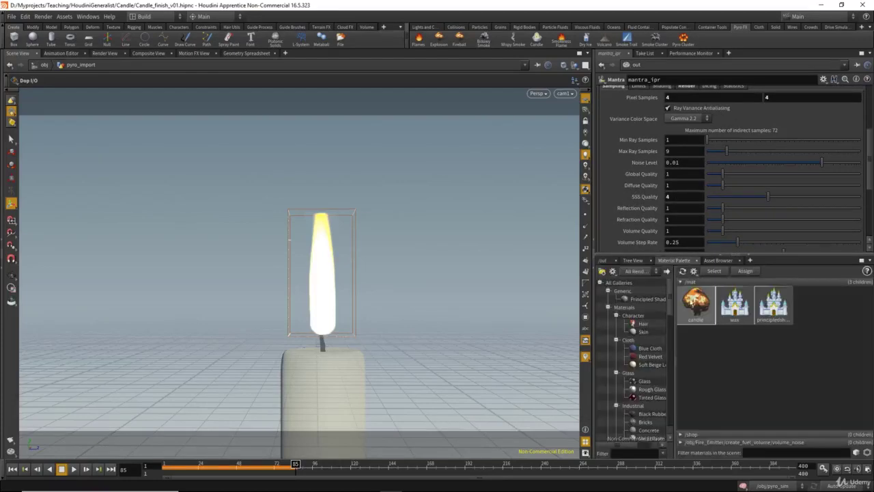
{"action": "left_click", "coordinate": [726, 320]}
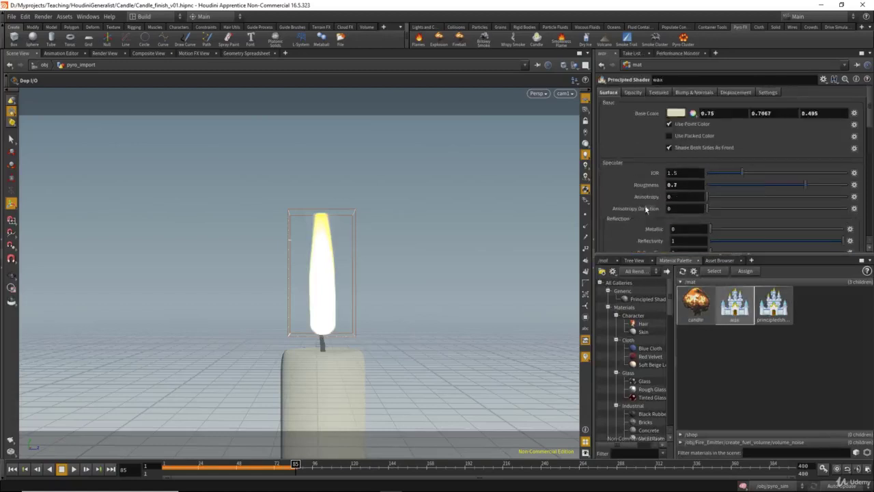
{"action": "scroll", "coordinate": [646, 199], "scroll_direction": "down", "scroll_amount": 8}
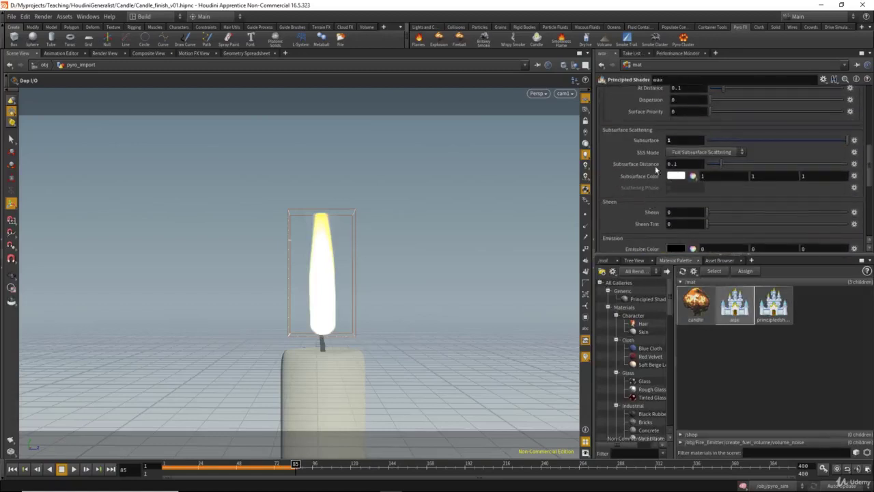
Step: Return to mantra_ipr in the out network and read the description of its SSS Quality parameter and its frame range
{"action": "left_click", "coordinate": [605, 260]}
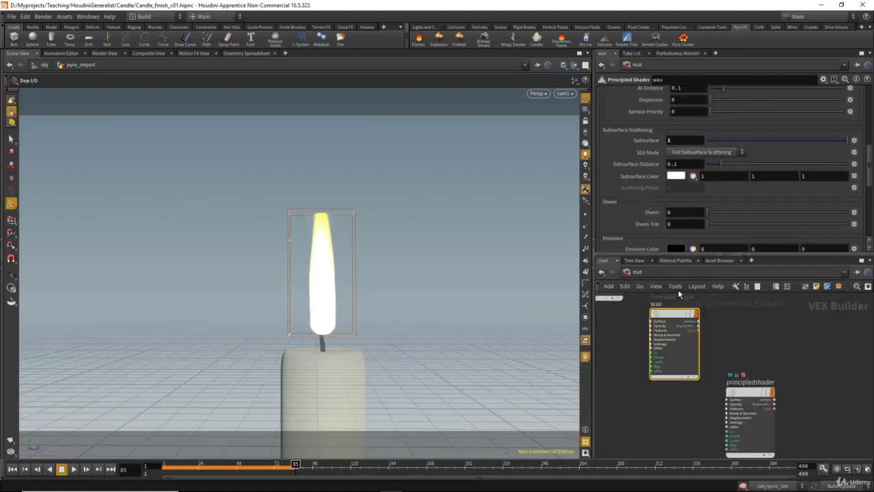
{"action": "left_click", "coordinate": [685, 271]}
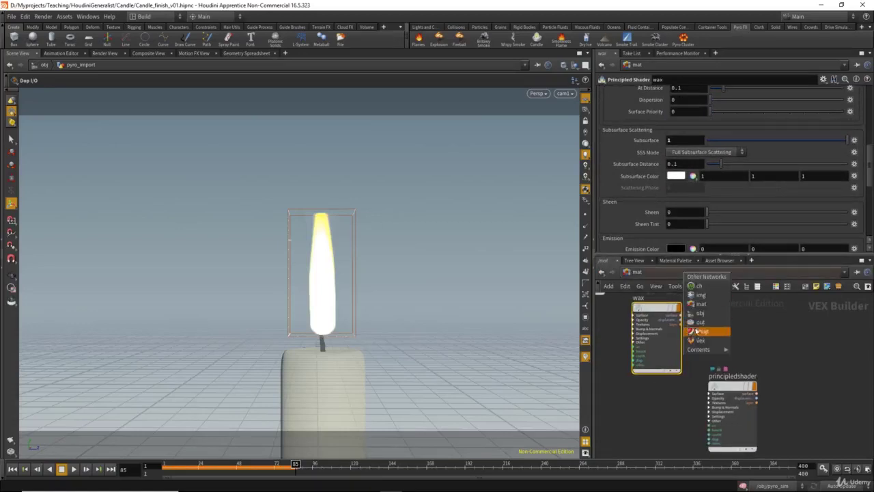
{"action": "left_click", "coordinate": [697, 328]}
{"action": "left_click", "coordinate": [633, 213]}
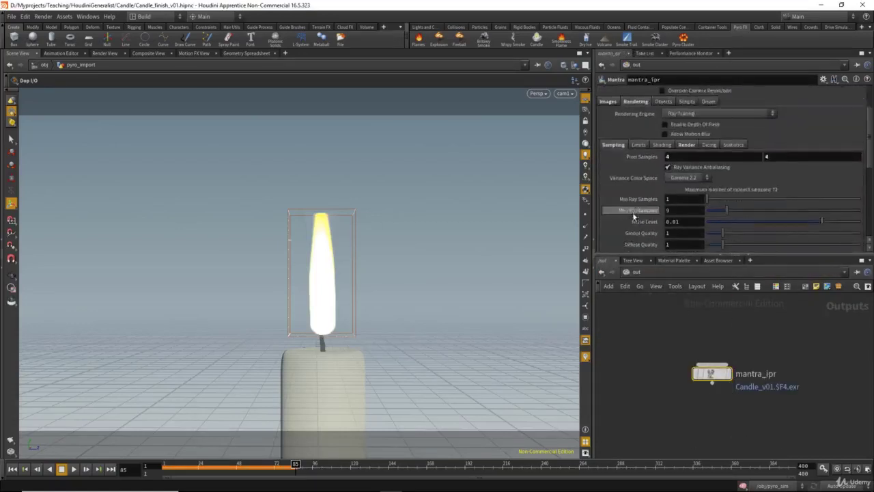
{"action": "scroll", "coordinate": [632, 215], "scroll_direction": "down", "scroll_amount": 3}
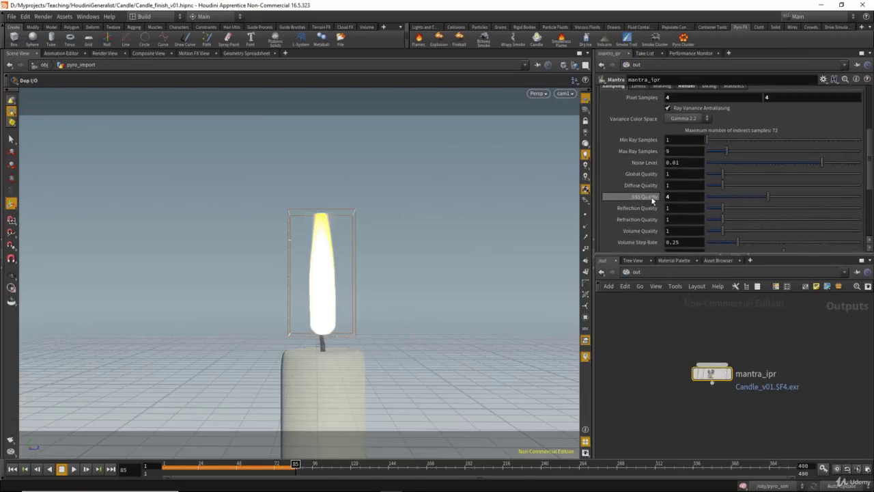
{"action": "mouse_move", "coordinate": [651, 200]}
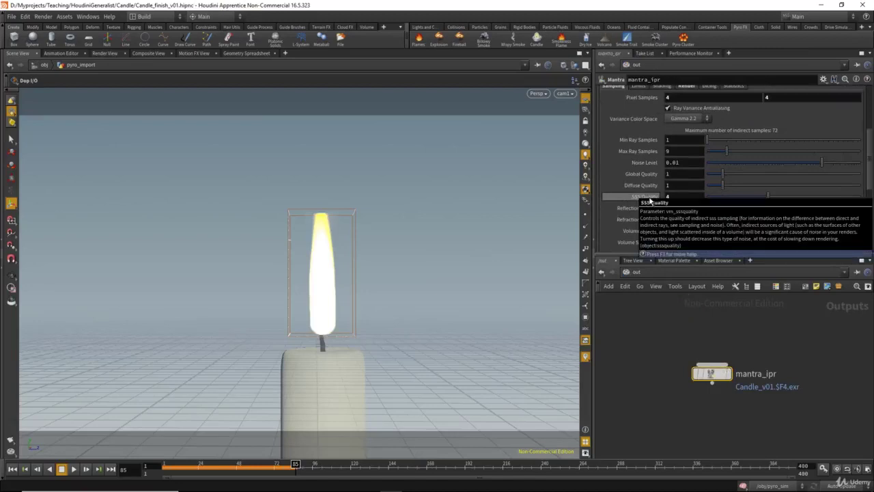
{"action": "scroll", "coordinate": [645, 203], "scroll_direction": "up", "scroll_amount": 6}
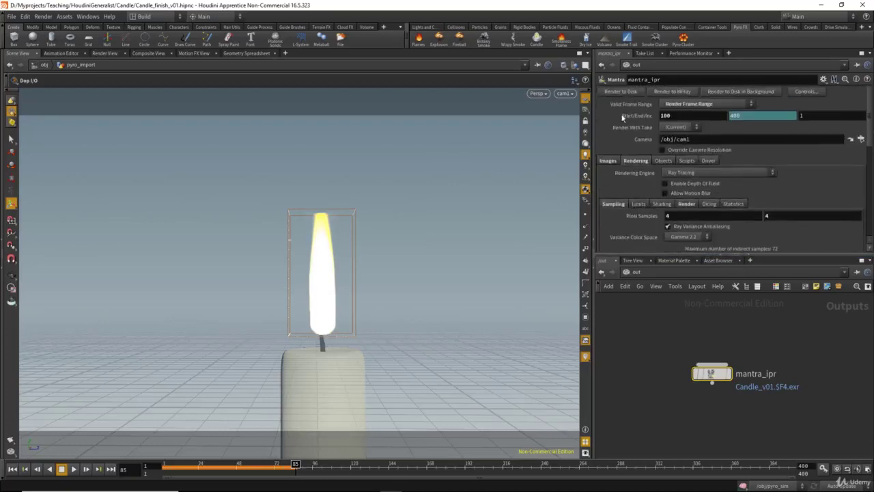
Step: Check the output picture settings of mantra_ipr and return to the obj network
{"action": "left_click", "coordinate": [608, 161]}
{"action": "left_click", "coordinate": [637, 272]}
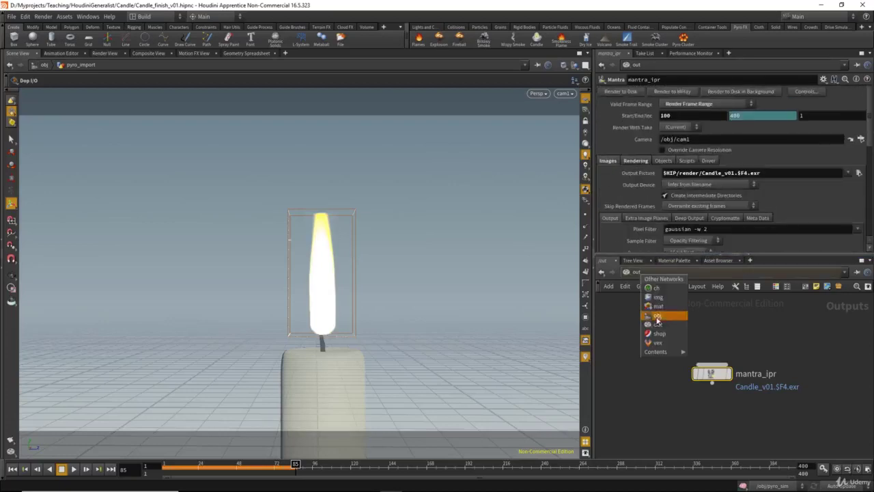
{"action": "left_click", "coordinate": [657, 314]}
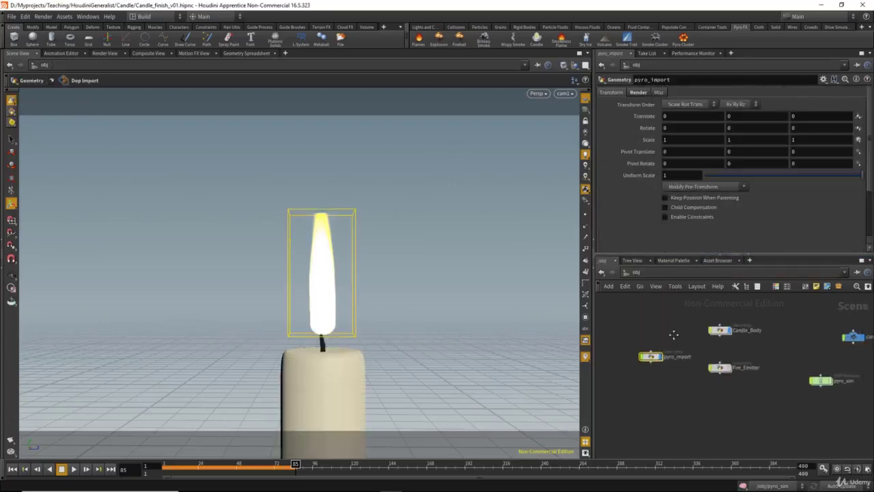
Step: Add a volume light that uses pyro_import as its geometry object and place its node below Fire_Emitter
{"action": "mouse_move", "coordinate": [654, 334]}
{"action": "middle_mouse_down"}
{"action": "mouse_move", "coordinate": [682, 336]}
{"action": "mouse_move", "coordinate": [640, 328]}
{"action": "mouse_move", "coordinate": [681, 338]}
{"action": "mouse_move", "coordinate": [661, 334]}
{"action": "middle_mouse_up"}
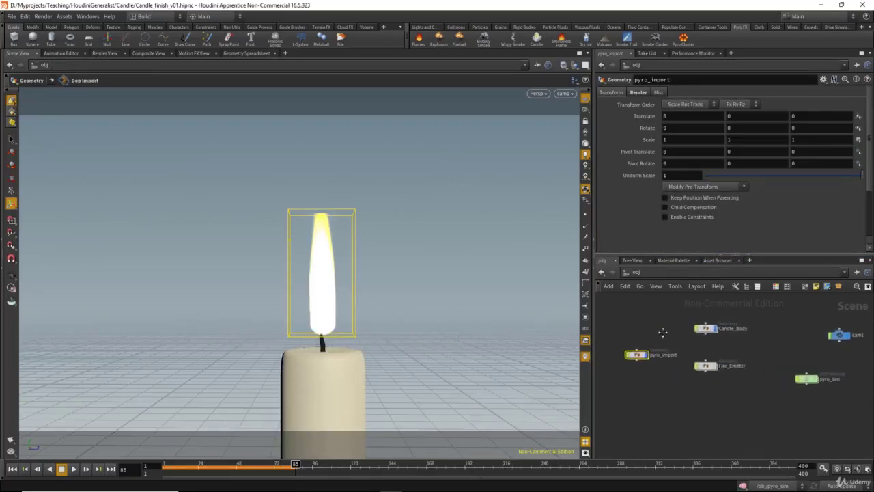
{"action": "left_click_drag", "start_coordinate": [615, 380], "coordinate": [639, 387]}
{"action": "left_click_drag", "start_coordinate": [636, 338], "coordinate": [702, 379]}
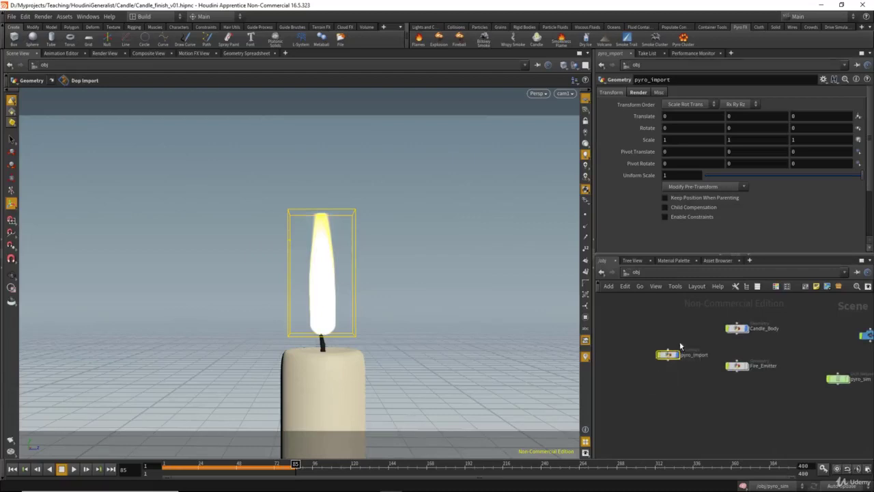
{"action": "left_click", "coordinate": [428, 27]}
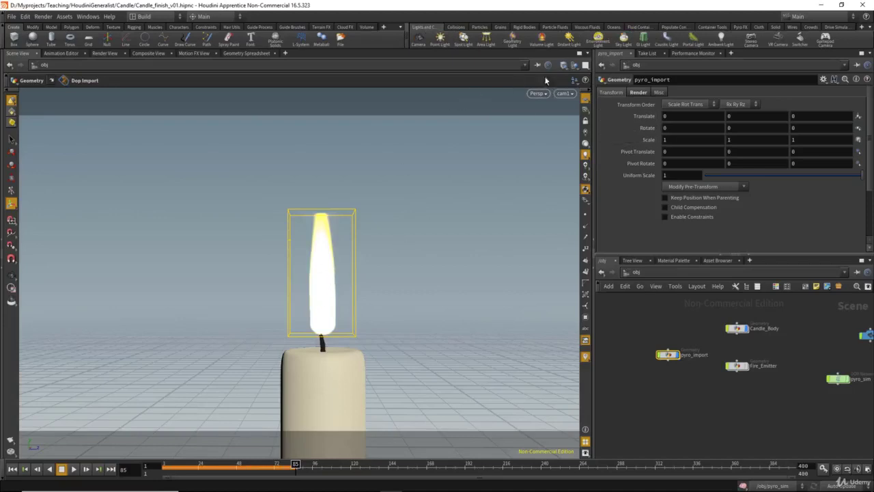
{"action": "left_click_drag", "start_coordinate": [676, 375], "coordinate": [680, 374]}
{"action": "middle_click_drag", "start_coordinate": [662, 384], "coordinate": [617, 381]}
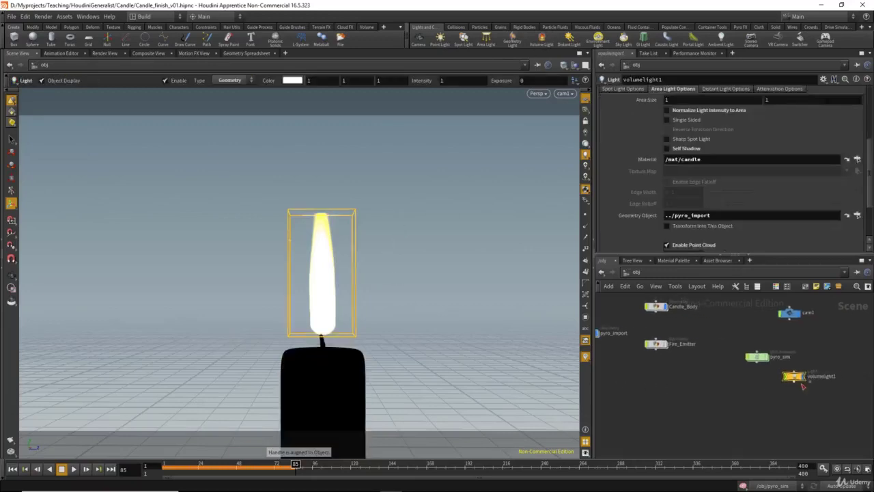
{"action": "left_click_drag", "start_coordinate": [797, 378], "coordinate": [661, 399]}
{"action": "middle_click_drag", "start_coordinate": [622, 371], "coordinate": [697, 379]}
Step: Look inside the pyro_import network at its import_pyrofields node and go back up to the object level
{"action": "left_click", "coordinate": [662, 341]}
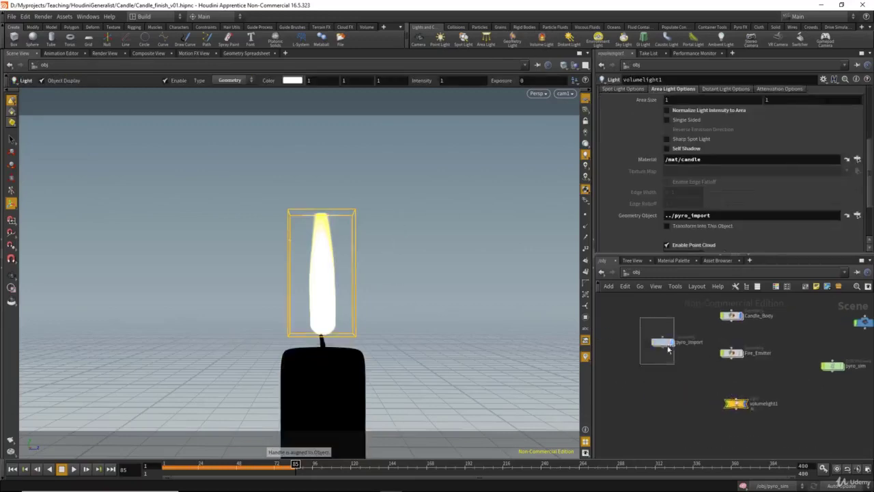
{"action": "double_click", "coordinate": [662, 341]}
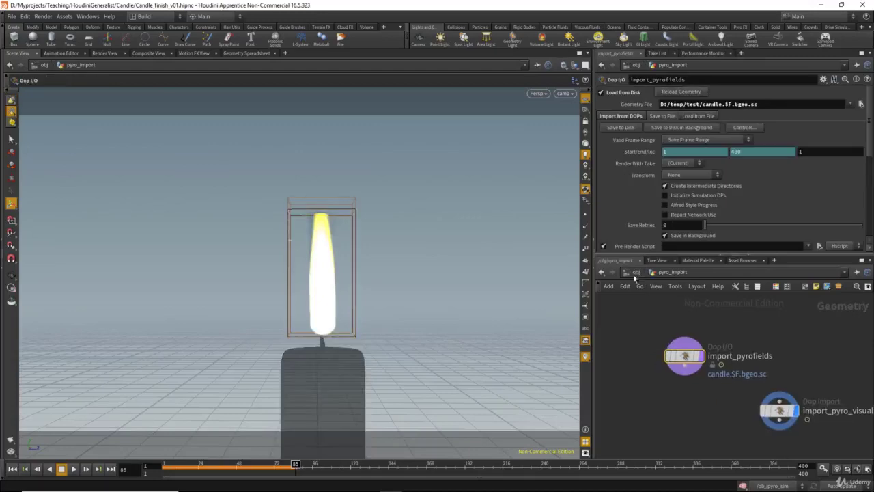
{"action": "key", "text": "u"}
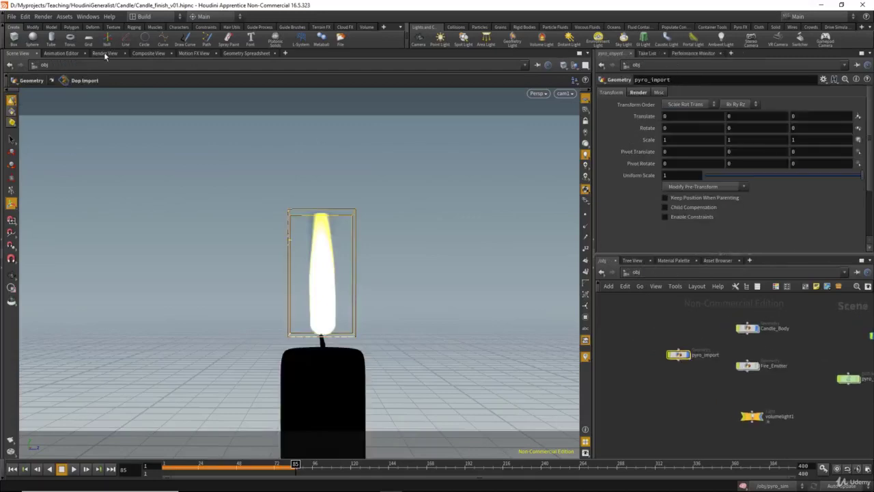
Step: Render the candle in the Render View with mantra_ipr through the /obj/cam1 camera and inspect the flame and wax
{"action": "left_click", "coordinate": [106, 53]}
{"action": "left_click", "coordinate": [183, 67]}
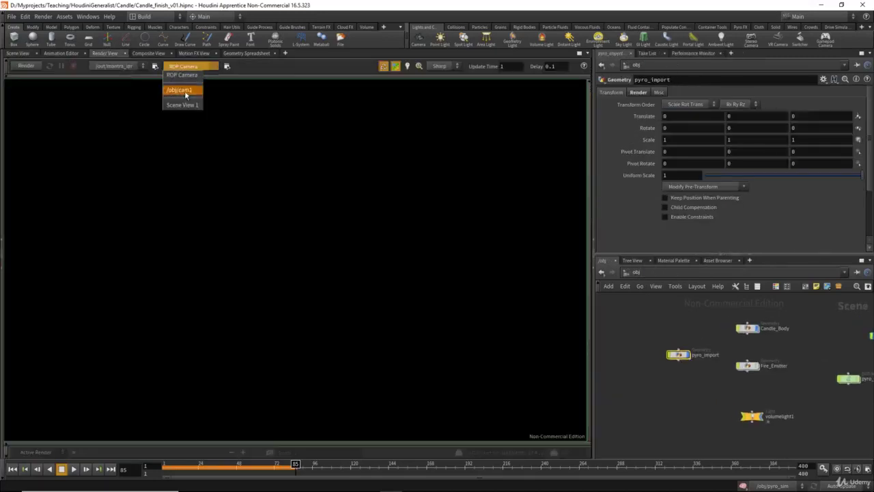
{"action": "left_click", "coordinate": [181, 91]}
{"action": "left_click", "coordinate": [27, 66]}
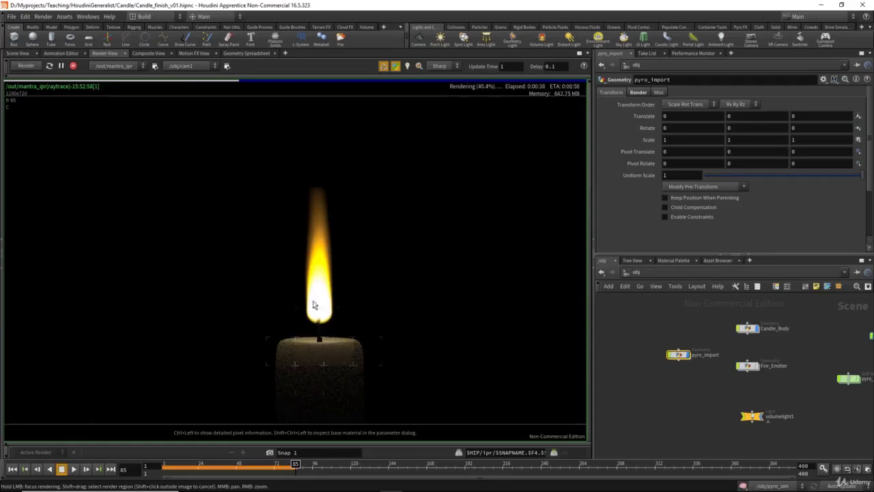
{"action": "middle_click_drag", "start_coordinate": [322, 346], "coordinate": [321, 333]}
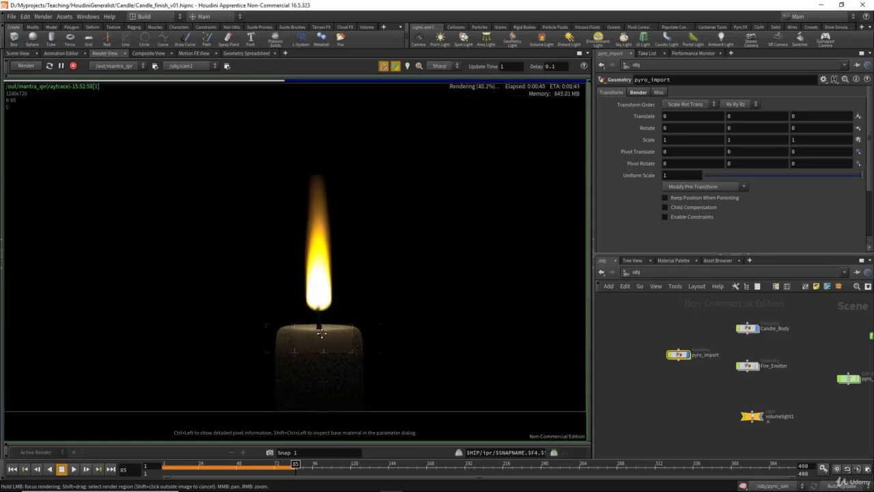